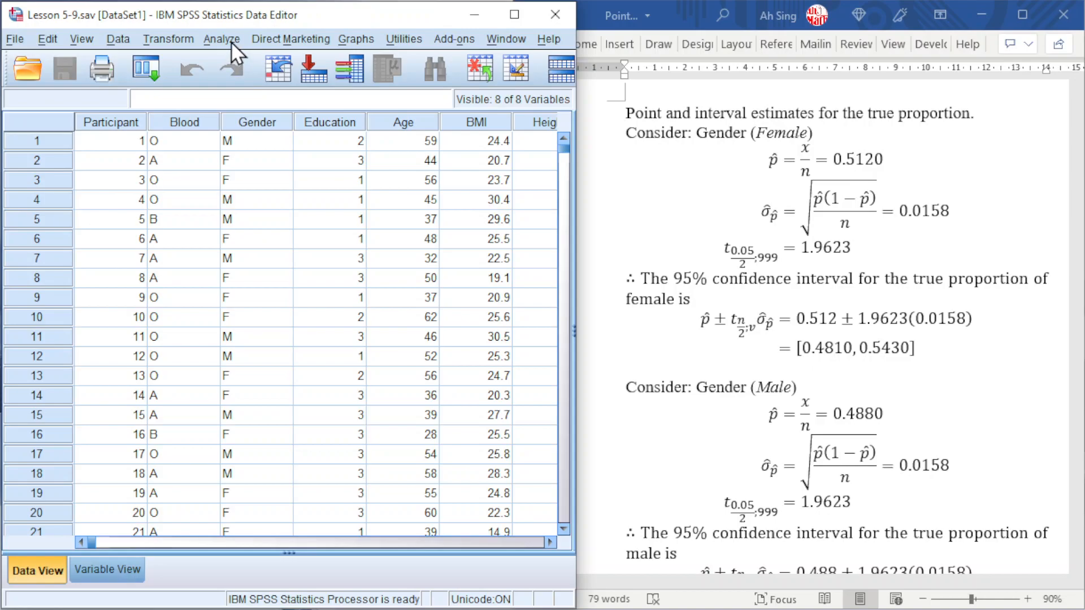
# Run a Frequencies analysis on the Gender variable and place the output window beside the data.
pyautogui.click(212, 44)
pyautogui.moveTo(237, 87)
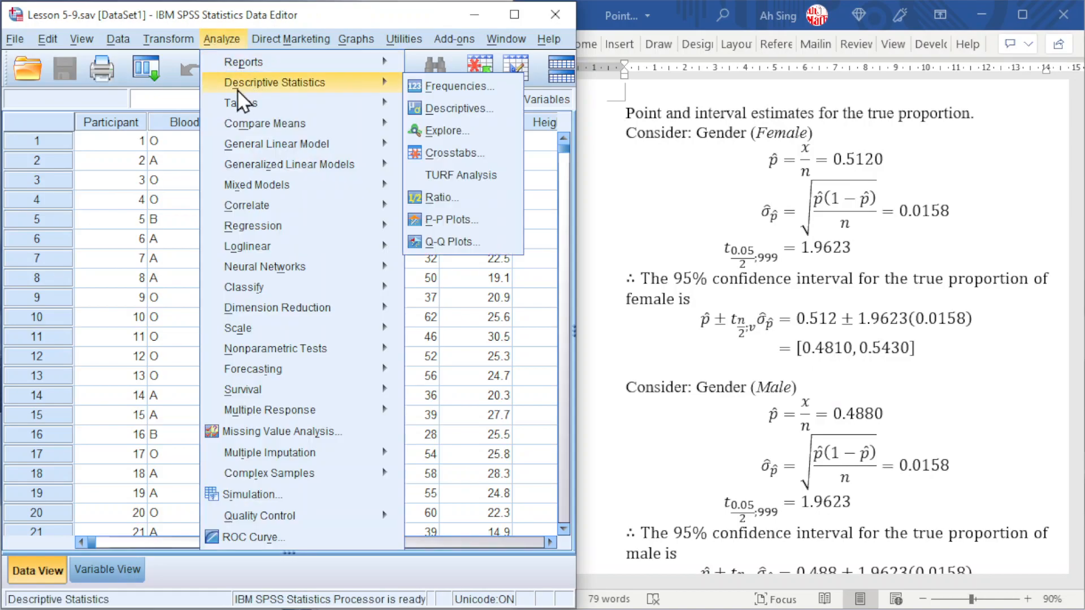
pyautogui.click(452, 85)
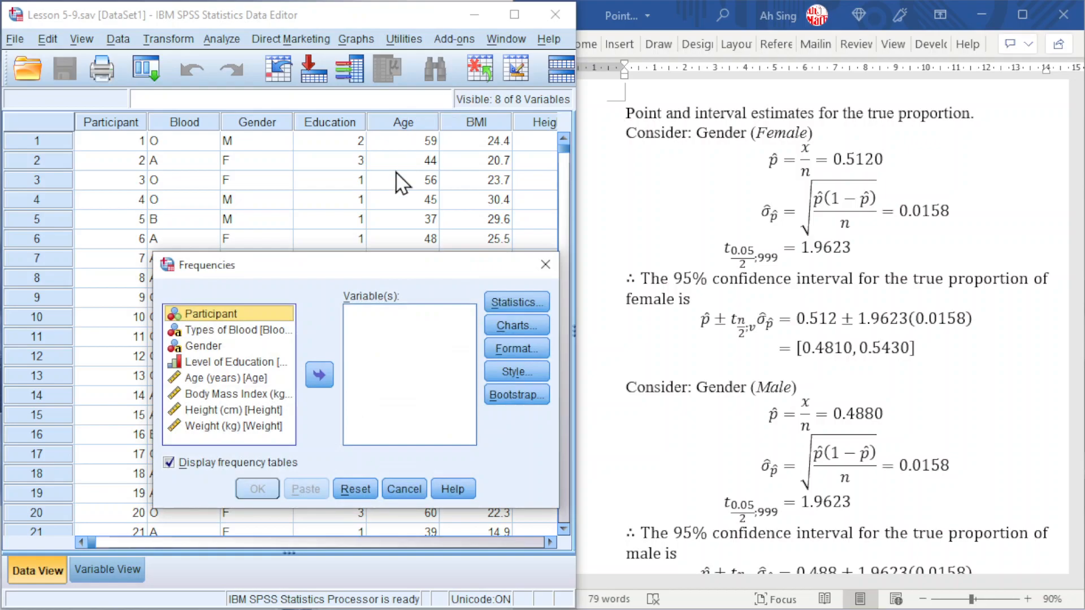
pyautogui.click(191, 346)
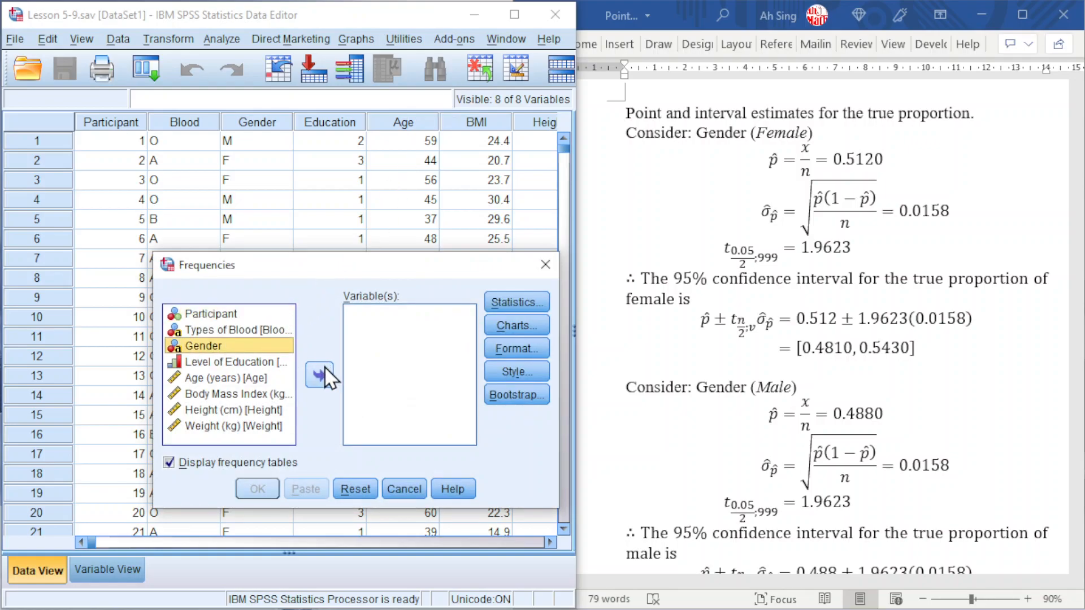
pyautogui.click(323, 371)
pyautogui.click(259, 491)
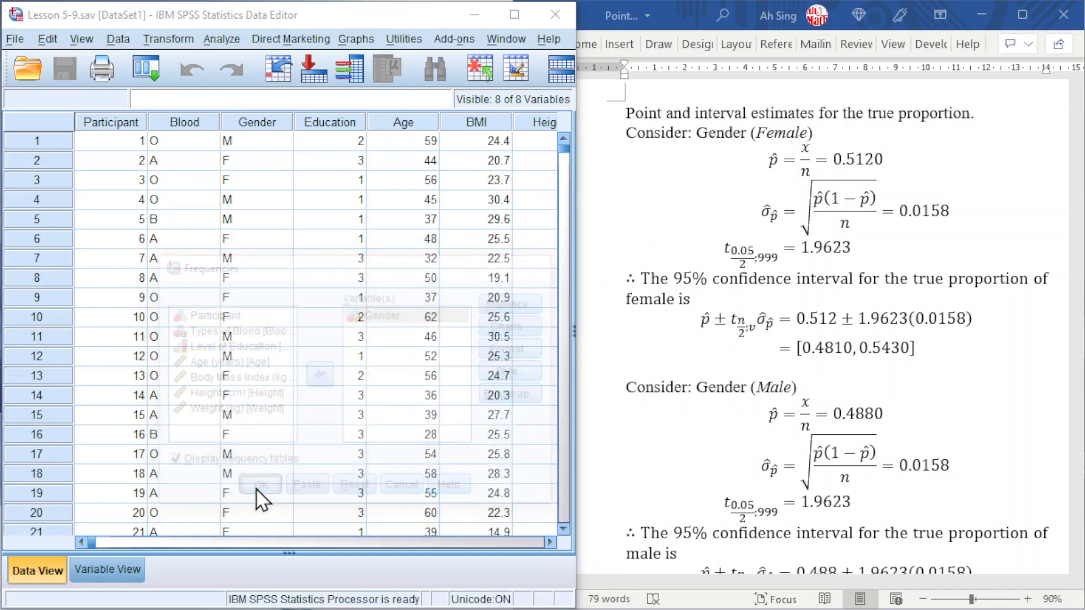
pyautogui.moveTo(833, 0); pyautogui.dragTo(813, 18)
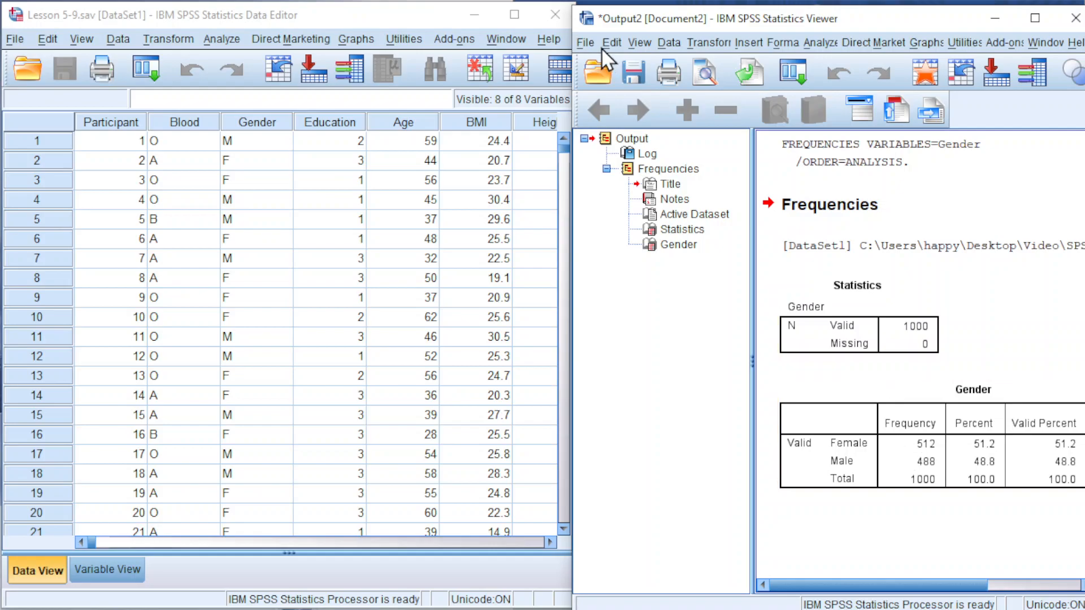
# Create a new dataset and enter 512 and 488 in the first two rows of its first column.
pyautogui.click(583, 43)
pyautogui.moveTo(704, 69)
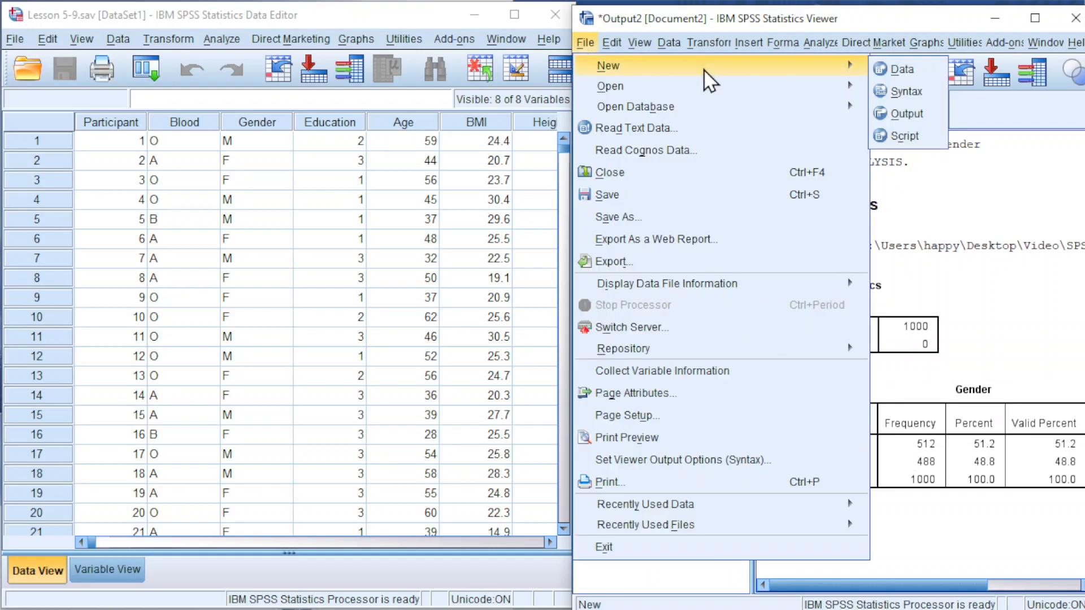
pyautogui.click(889, 70)
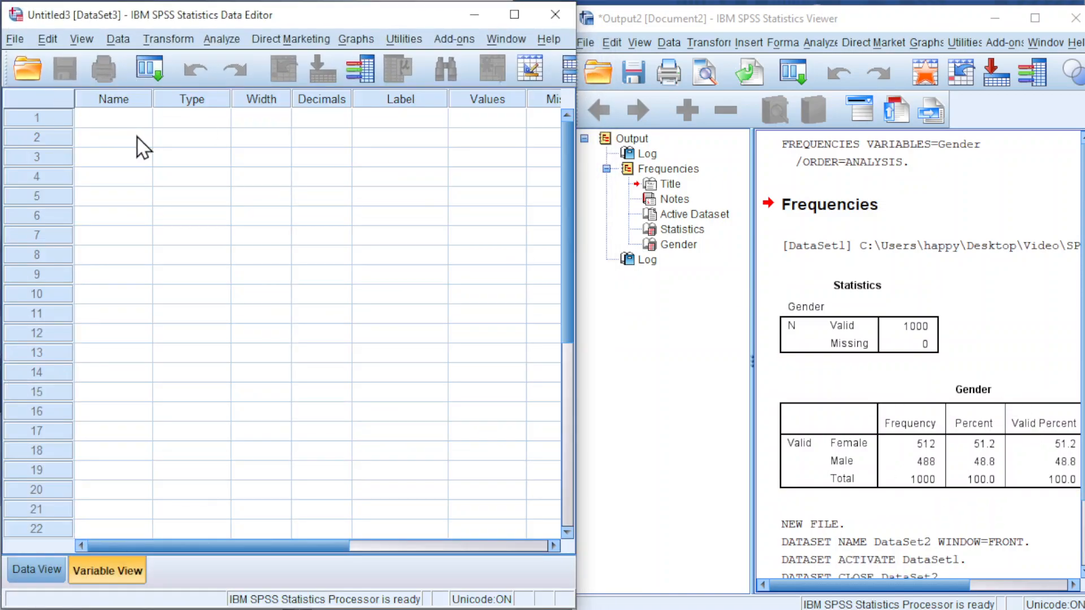
pyautogui.click(37, 570)
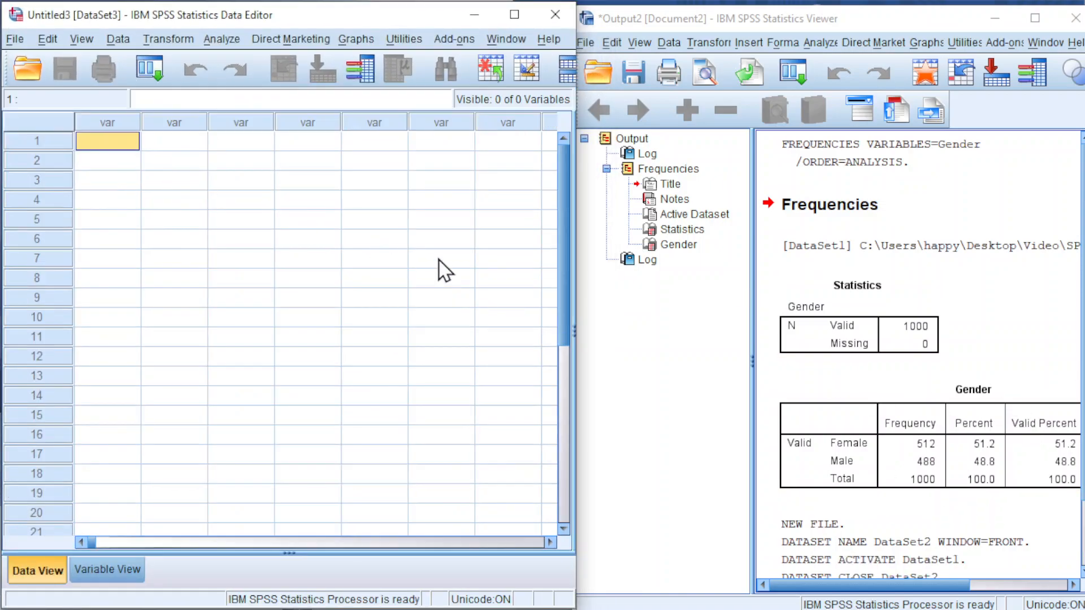
pyautogui.write('512')
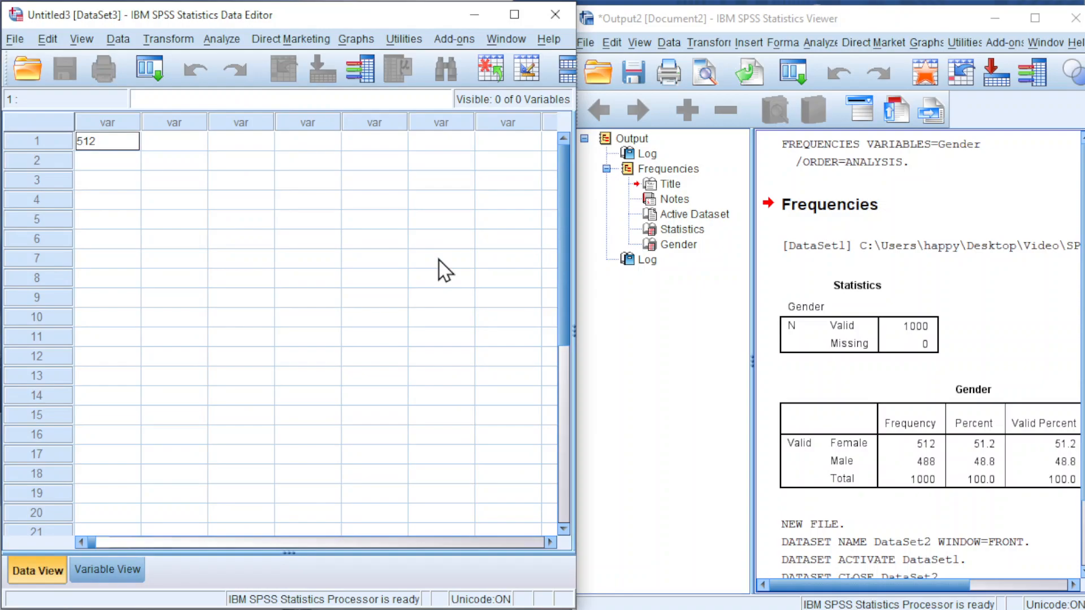
pyautogui.press('Return')
pyautogui.write('488')
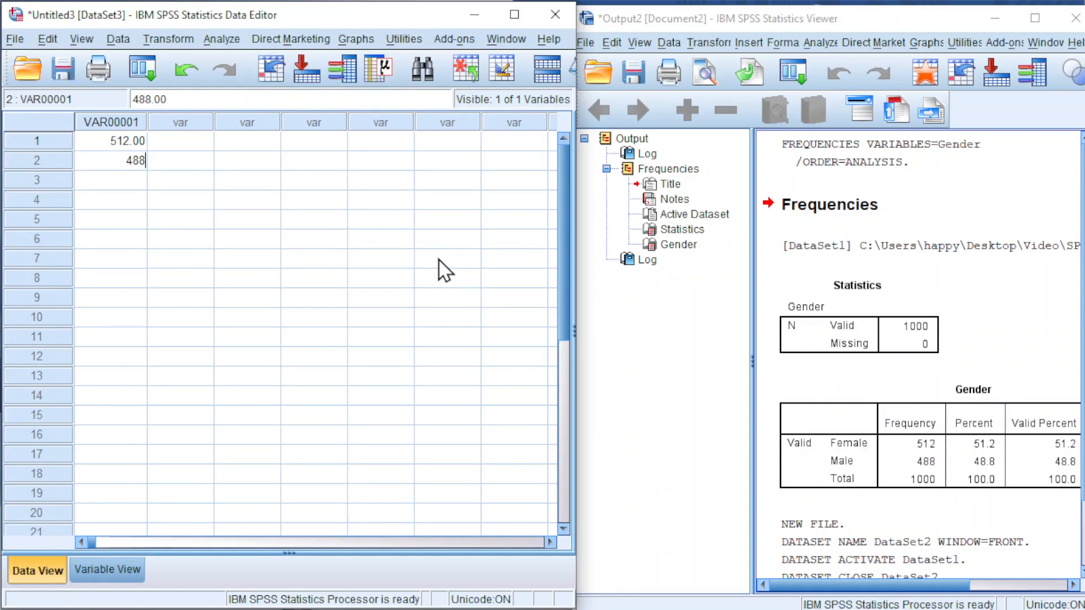
pyautogui.press('Return')
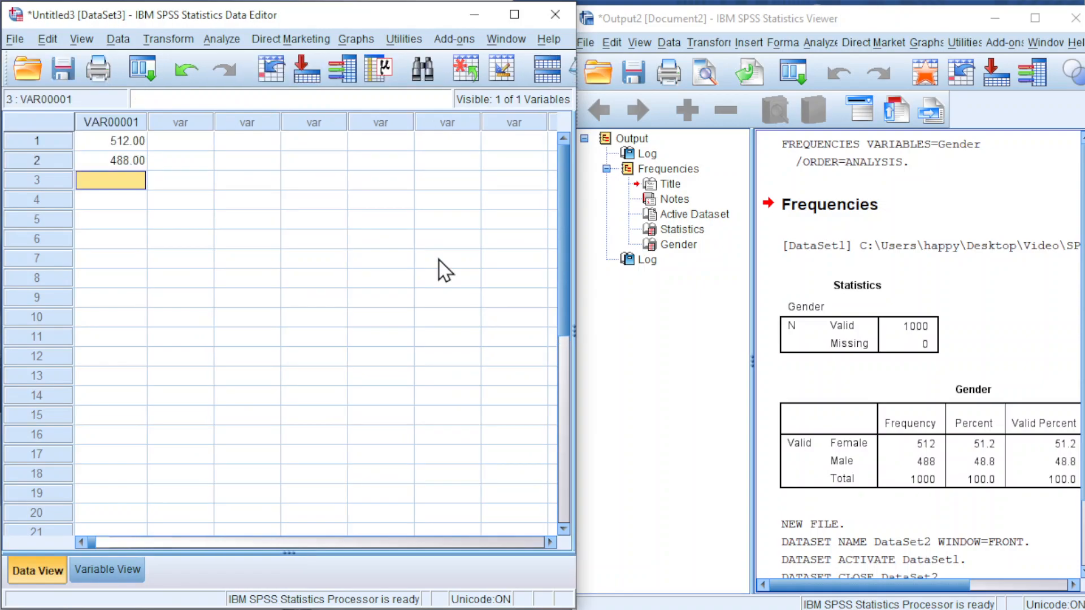
# Set the first variable's decimals to 0 and rename it Frequency.
pyautogui.click(111, 577)
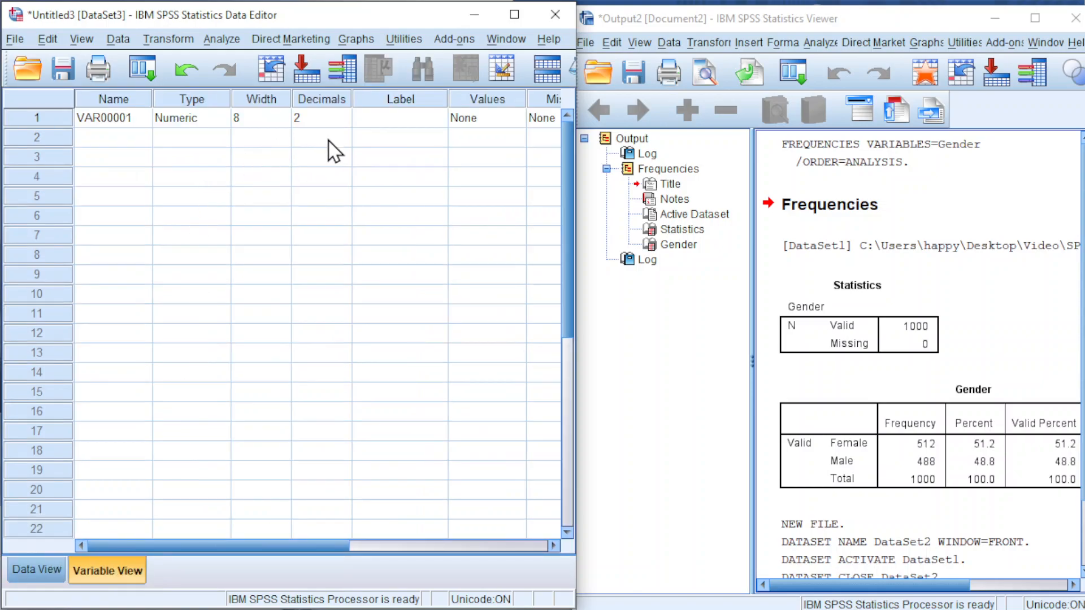
pyautogui.click(344, 122)
pyautogui.click(344, 122)
pyautogui.click(344, 122)
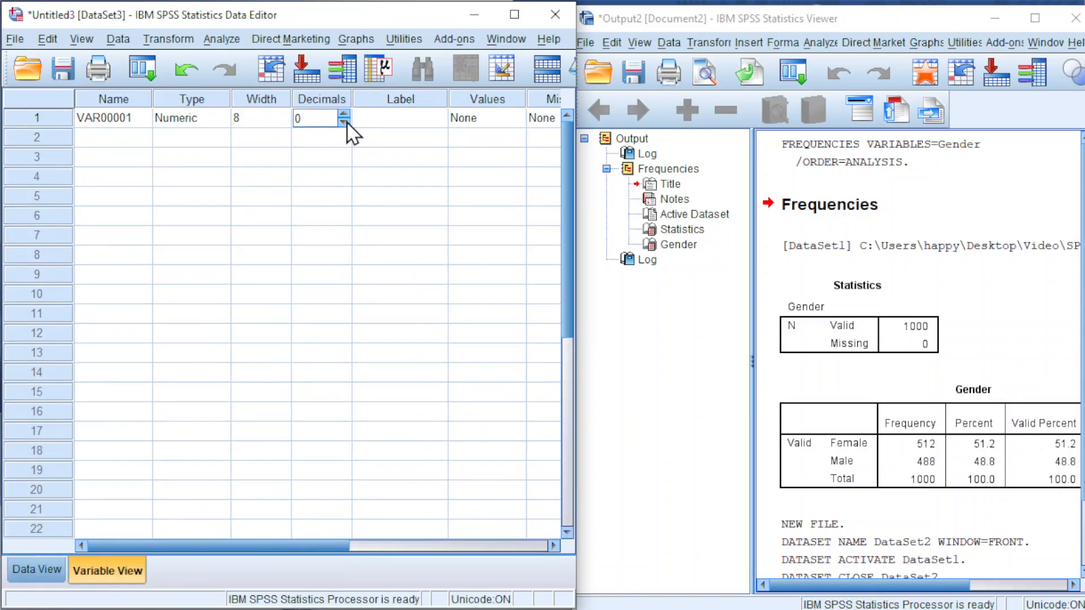
pyautogui.click(139, 122)
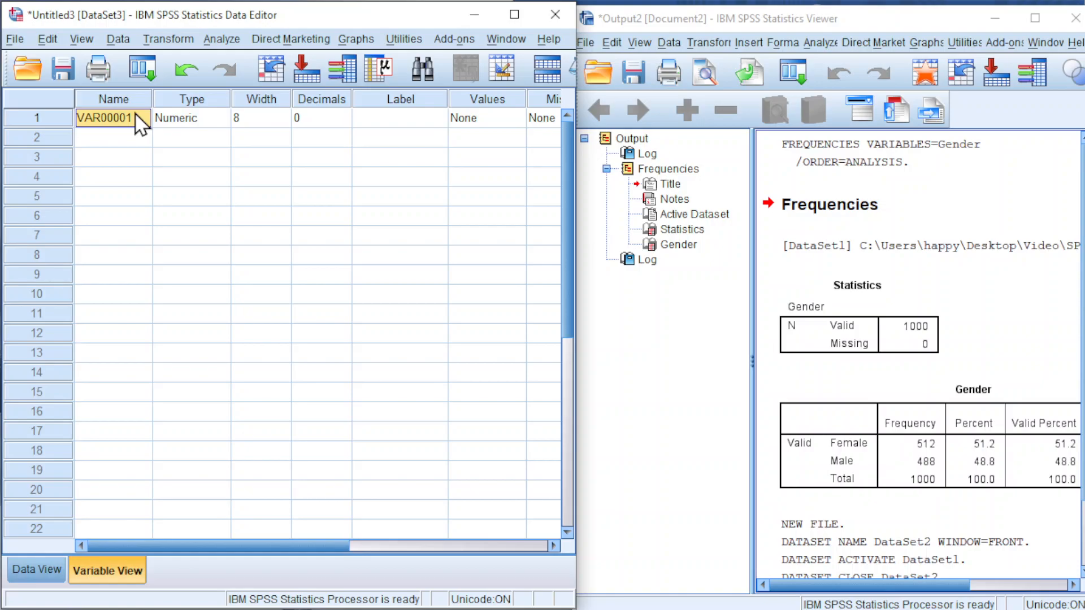
pyautogui.write('Frequency')
pyautogui.press('Return')
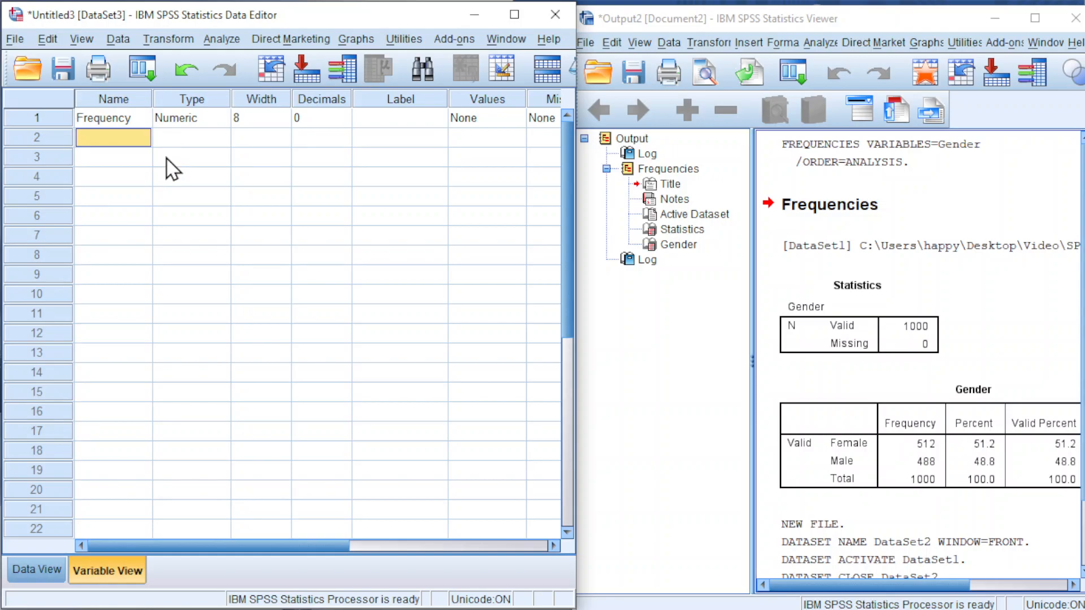
# Add a second variable named ID with 0 decimals.
pyautogui.write('ID')
pyautogui.press('Return')
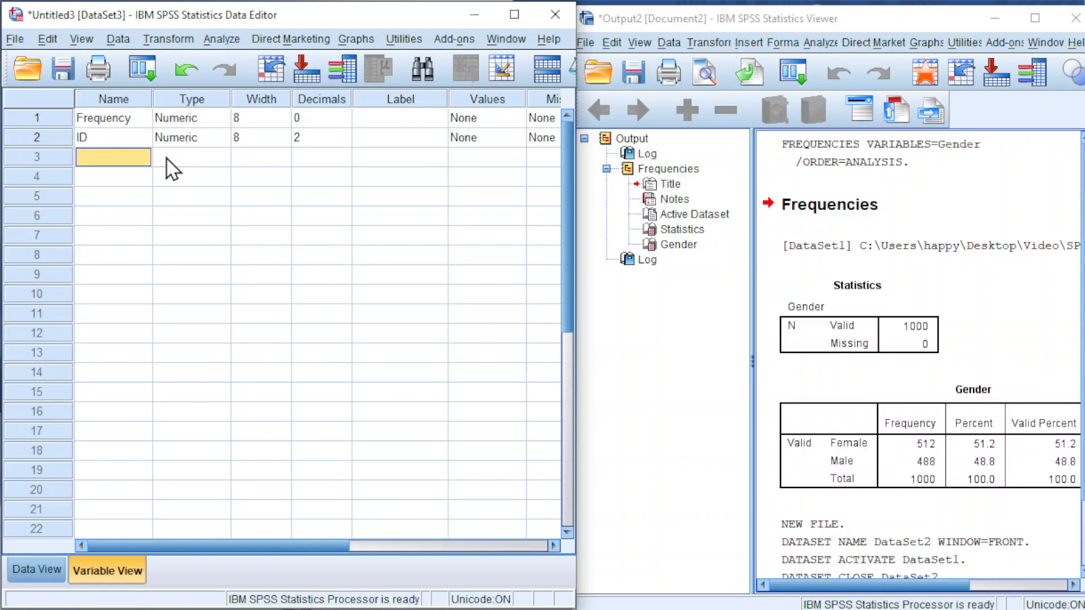
pyautogui.click(341, 144)
pyautogui.click(343, 142)
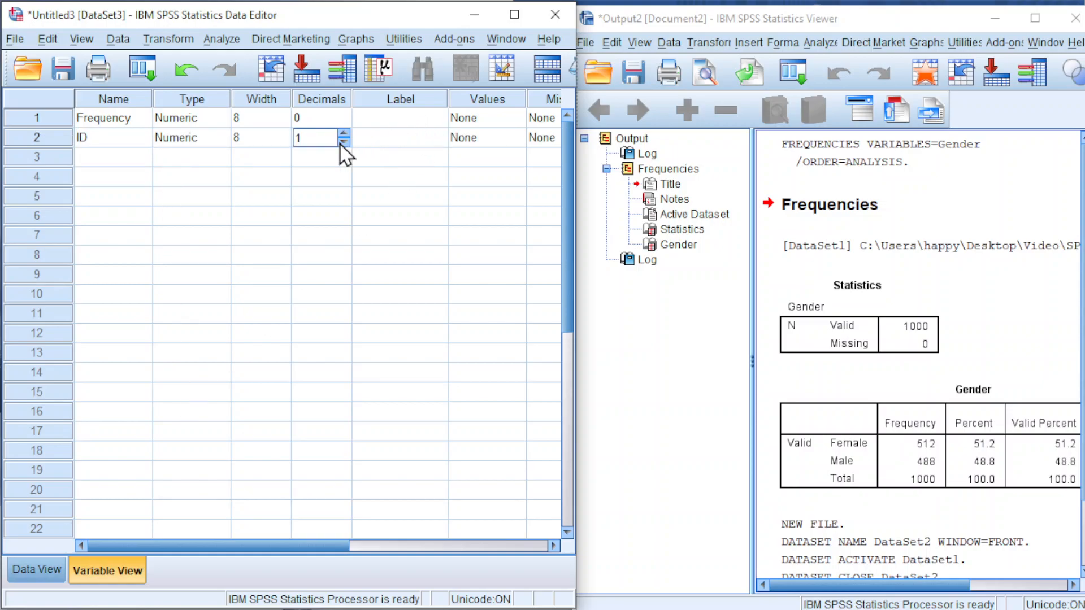
# Enter ID 1 for the 512 row and ID 0 for the 488 row.
pyautogui.click(36, 569)
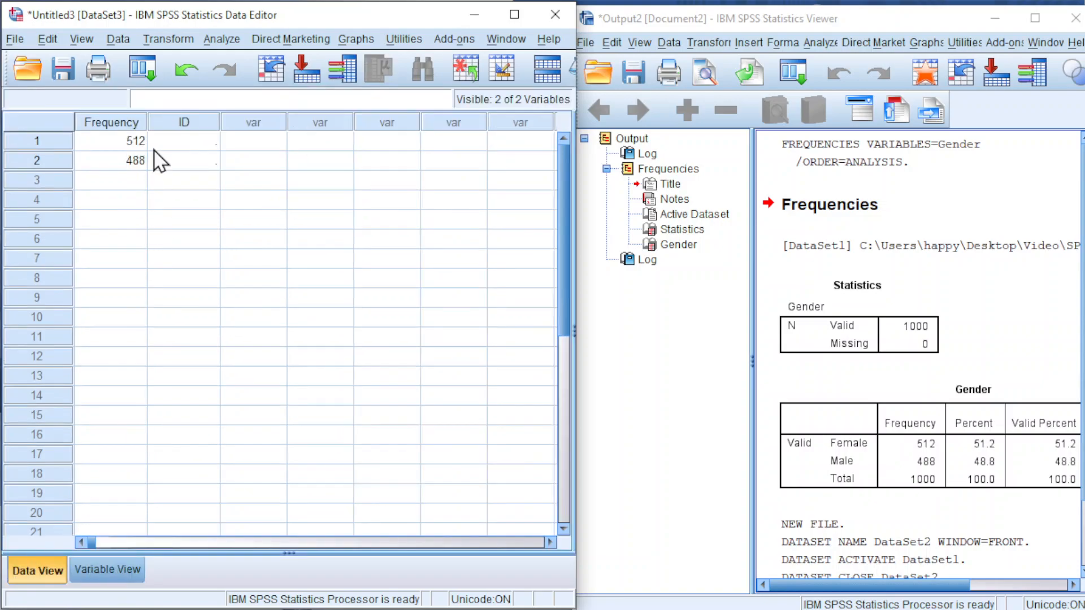
pyautogui.click(182, 144)
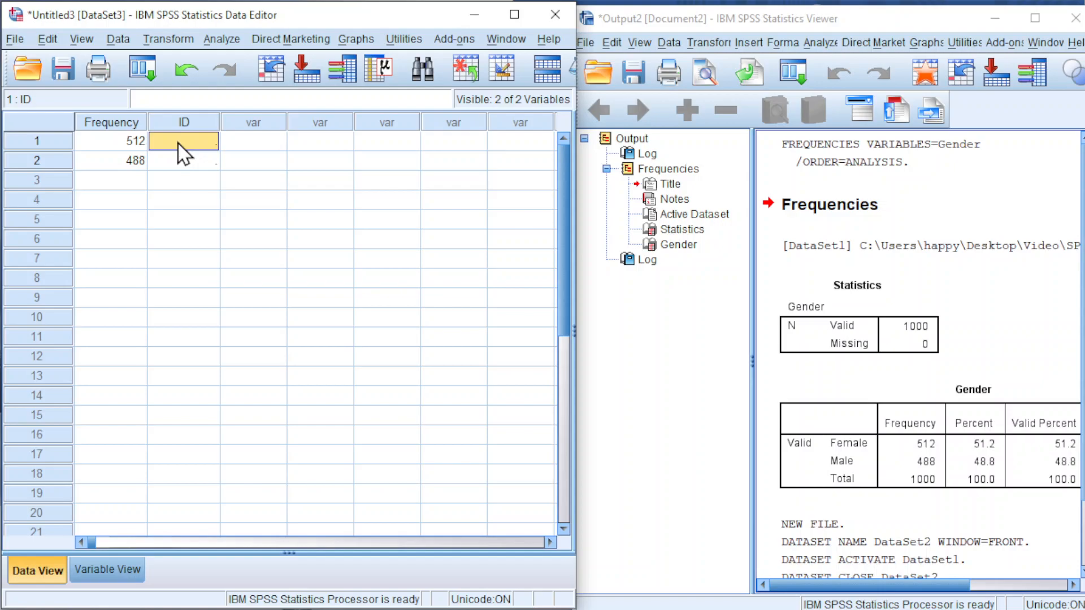
pyautogui.write('1')
pyautogui.press('Return')
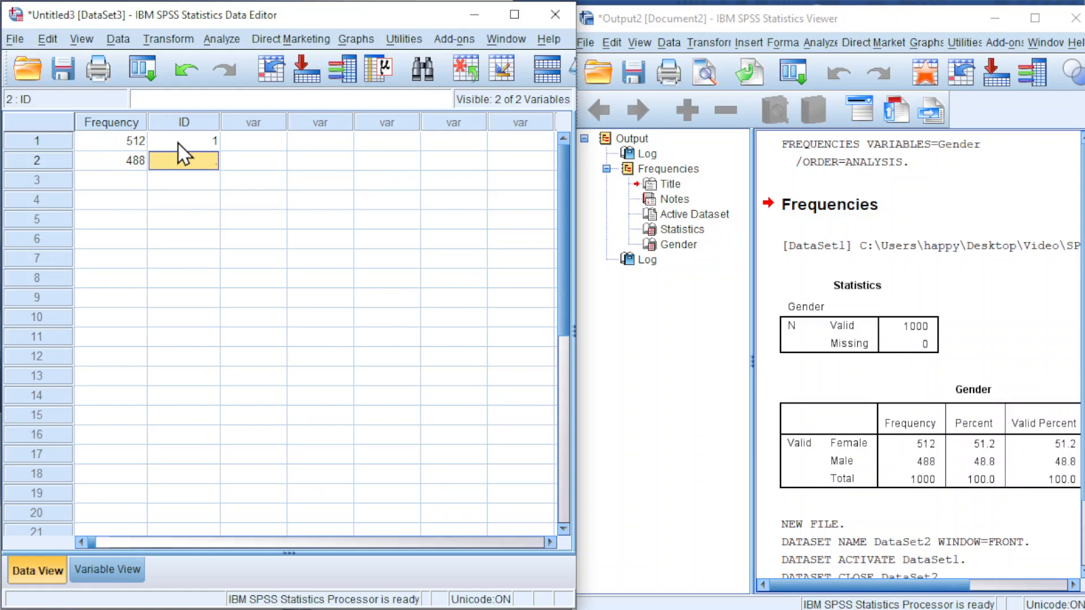
pyautogui.write('0')
pyautogui.press('Return')
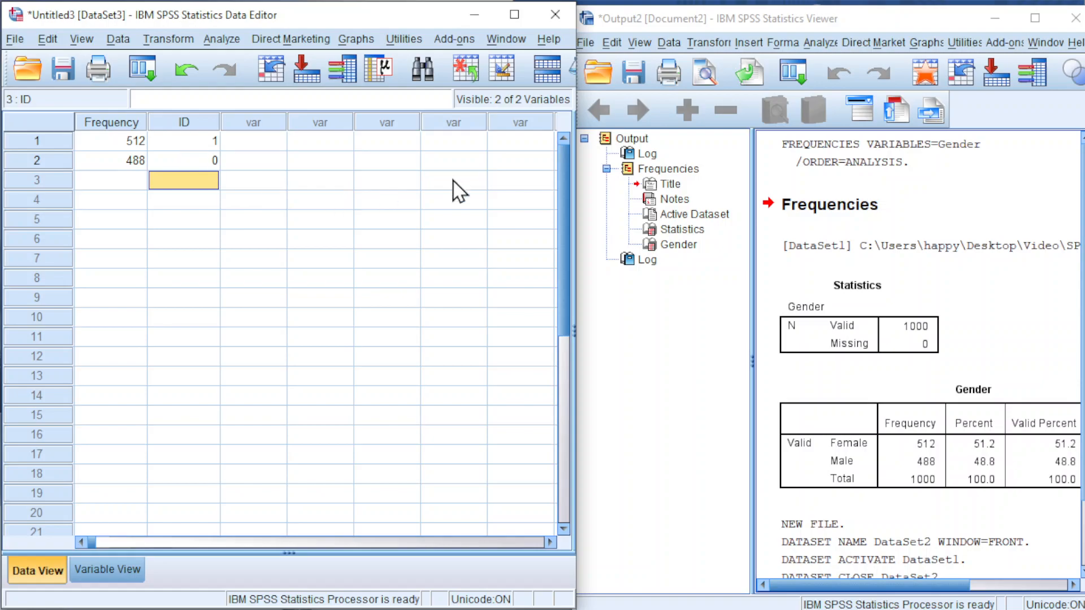
# Weight the cases by the Frequency variable.
pyautogui.click(117, 40)
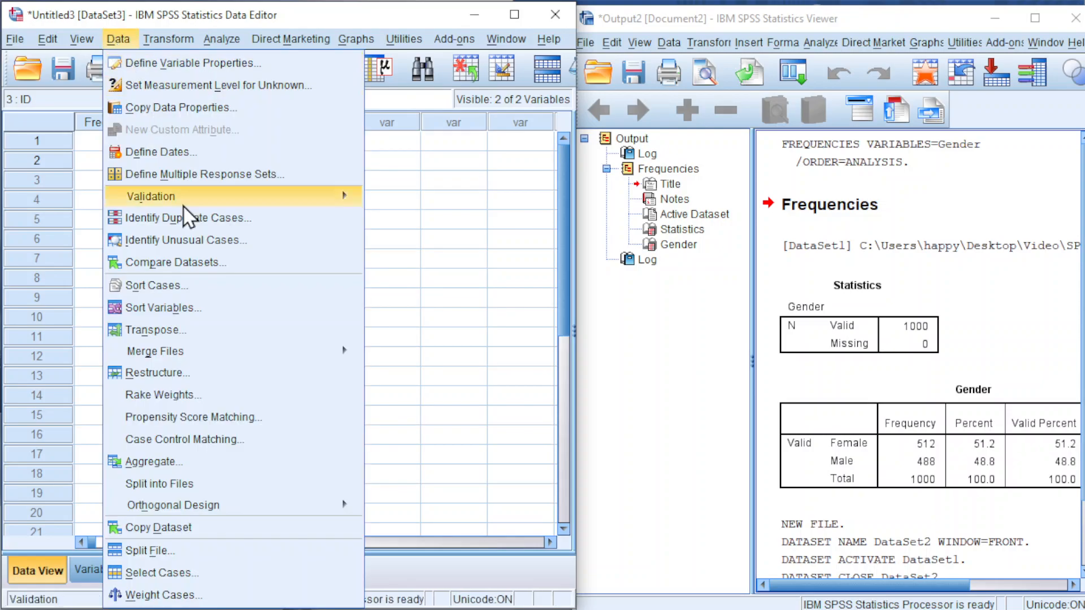
pyautogui.click(170, 595)
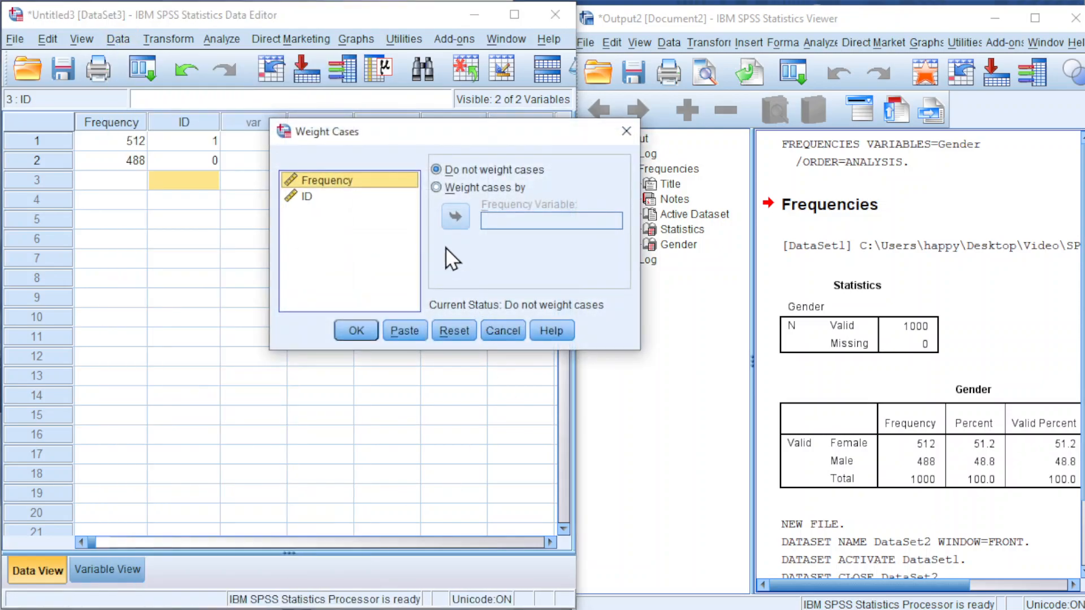
pyautogui.click(436, 187)
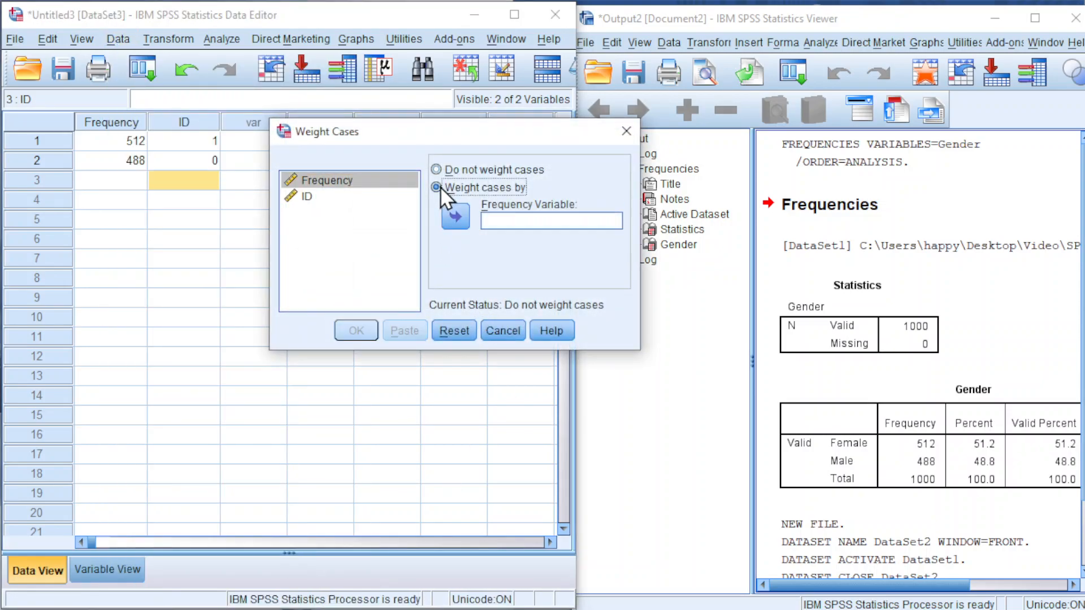
pyautogui.click(454, 217)
pyautogui.click(356, 331)
# Move the output window off the Word document and set up an Explore analysis with ID as the dependent variable.
pyautogui.moveTo(850, 18); pyautogui.dragTo(277, 16)
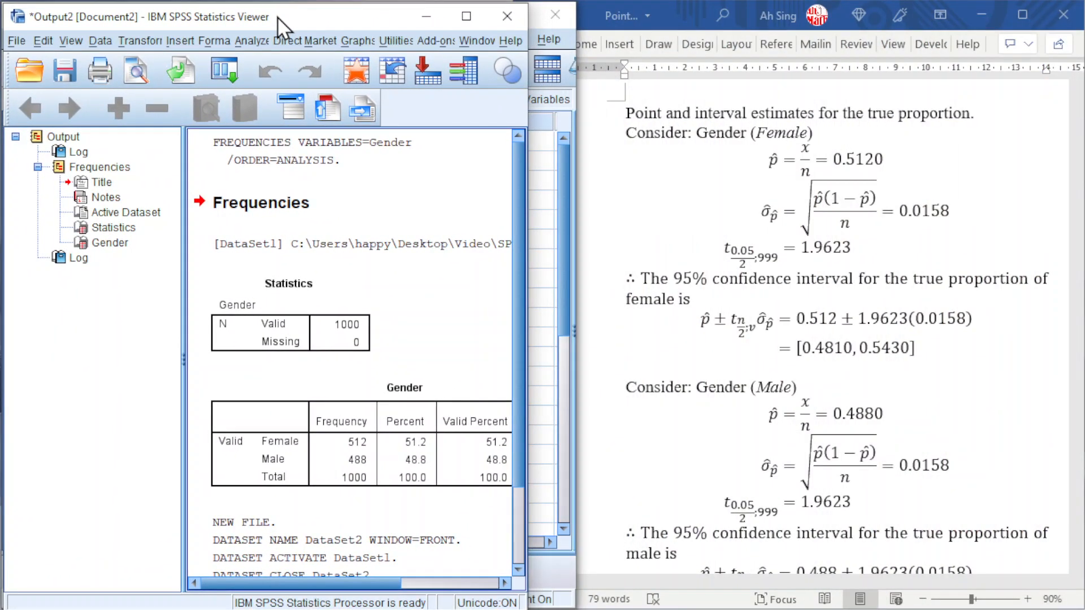
pyautogui.click(250, 40)
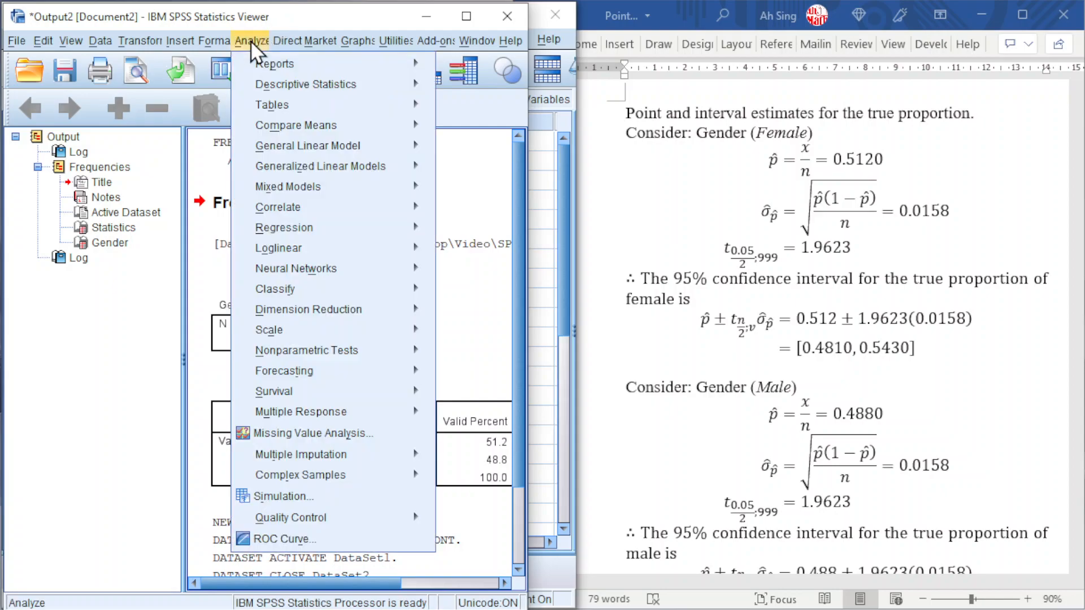
pyautogui.moveTo(260, 91)
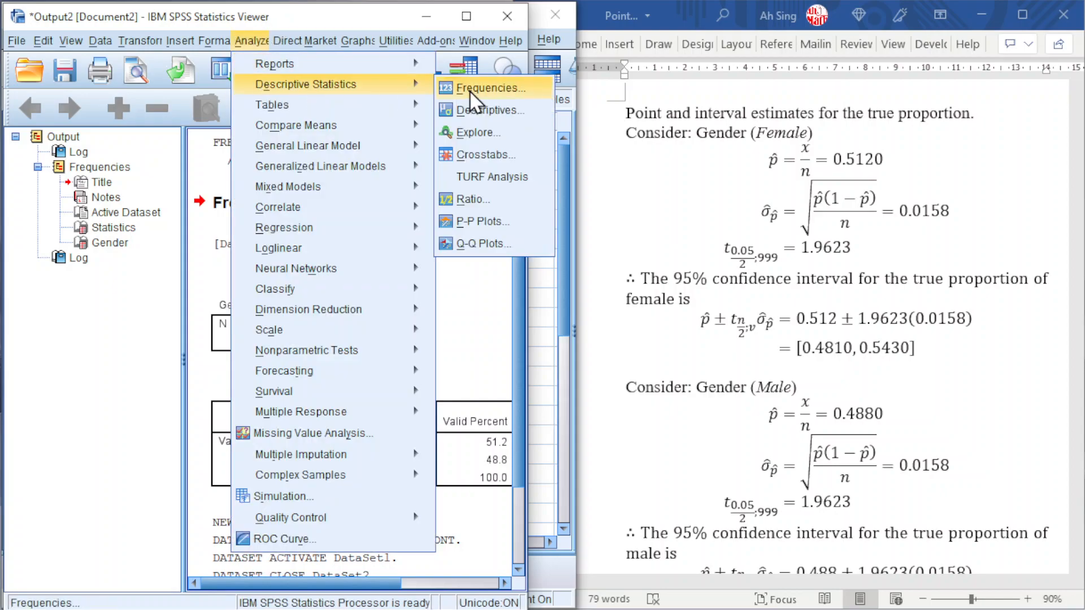
pyautogui.click(467, 131)
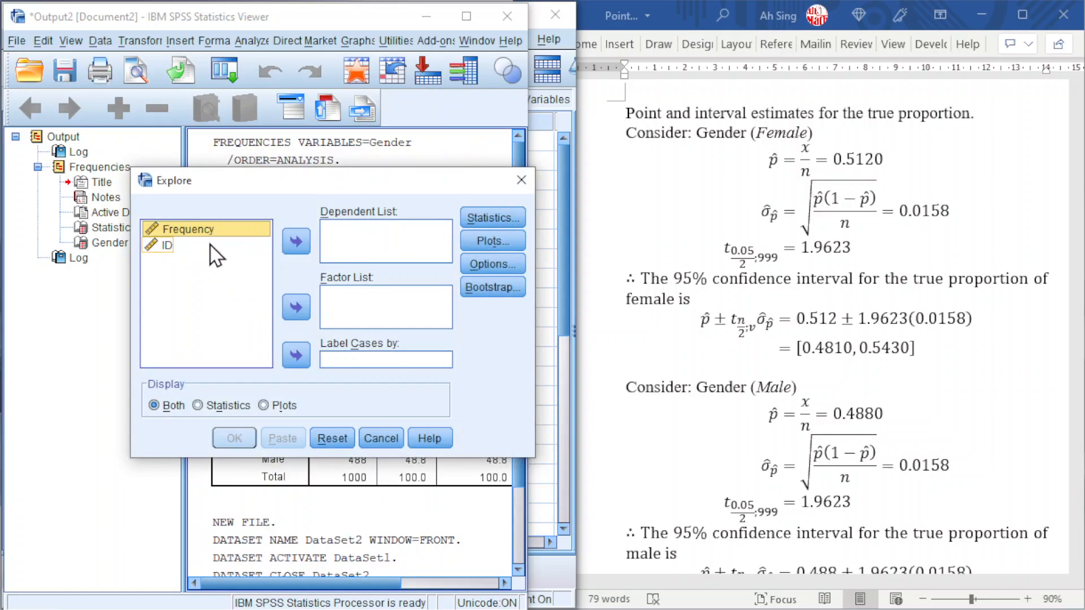
pyautogui.click(168, 246)
pyautogui.click(301, 242)
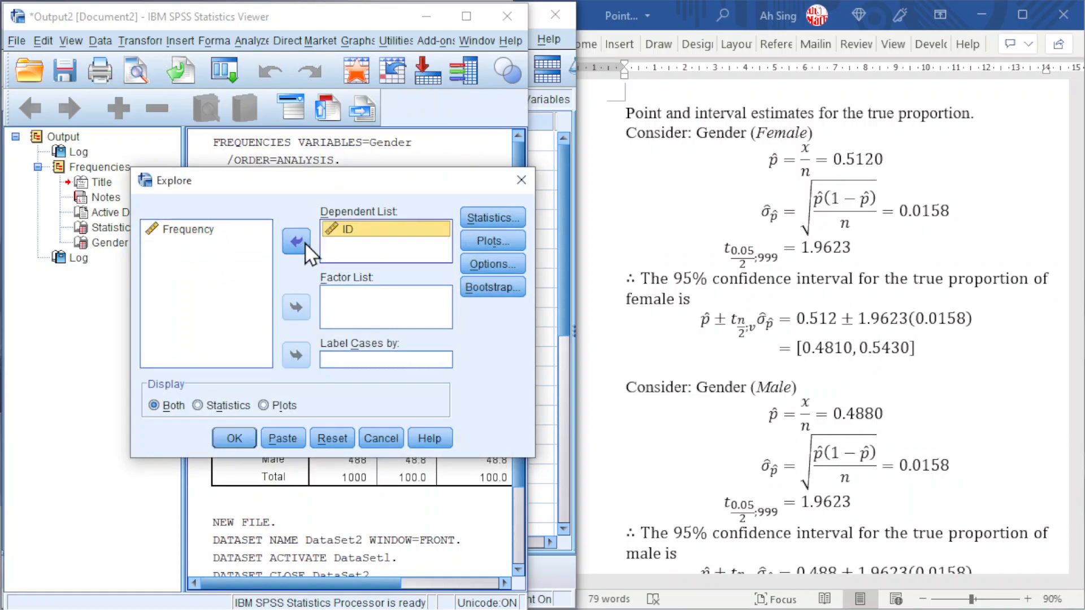
# Limit the Explore display to statistics, keep descriptives with a 95% confidence interval for the mean, and run the analysis.
pyautogui.click(198, 405)
pyautogui.click(499, 223)
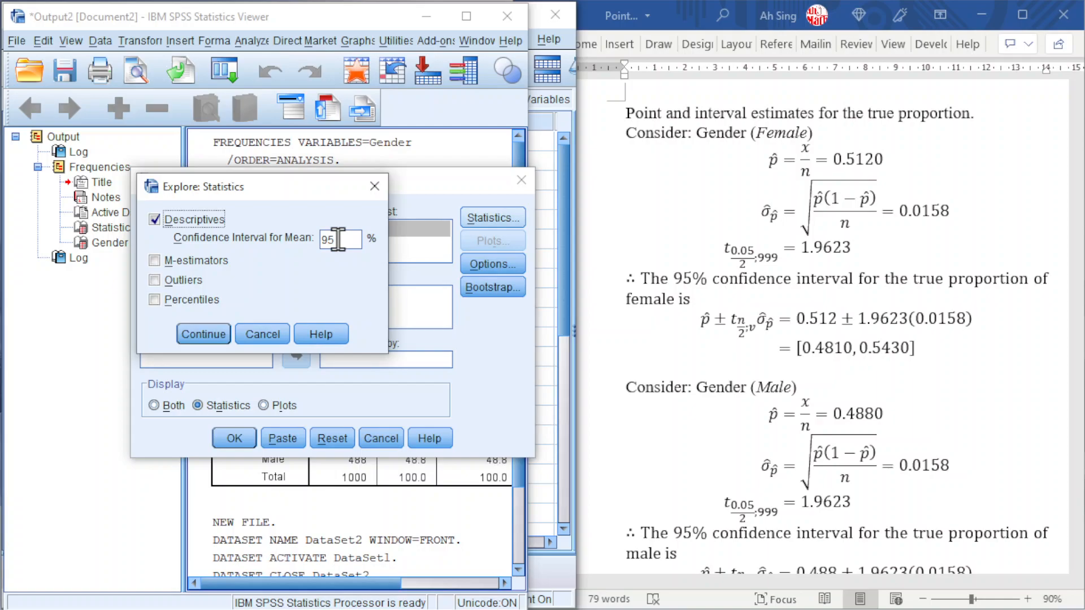
pyautogui.click(201, 340)
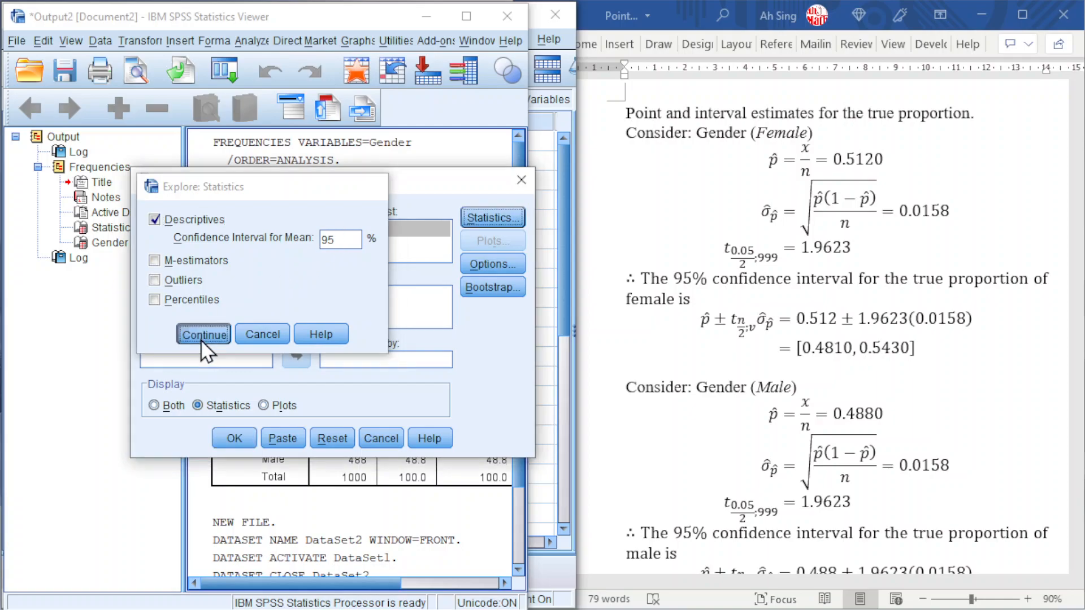
pyautogui.click(242, 439)
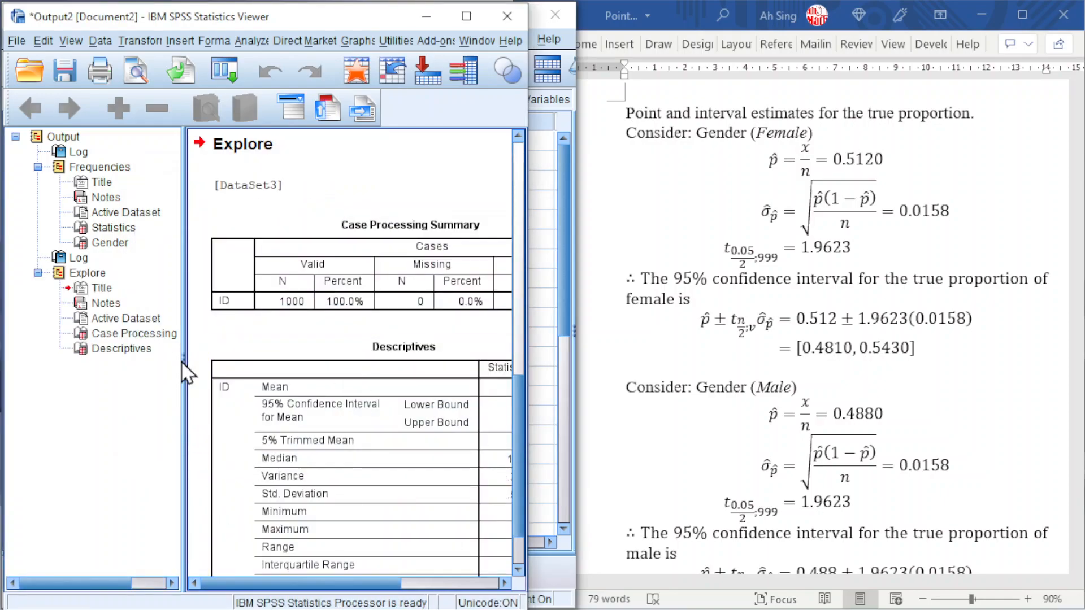
# Narrow the output outline pane so the full Explore Descriptives table fits, and select that table.
pyautogui.moveTo(182, 364); pyautogui.dragTo(55, 340)
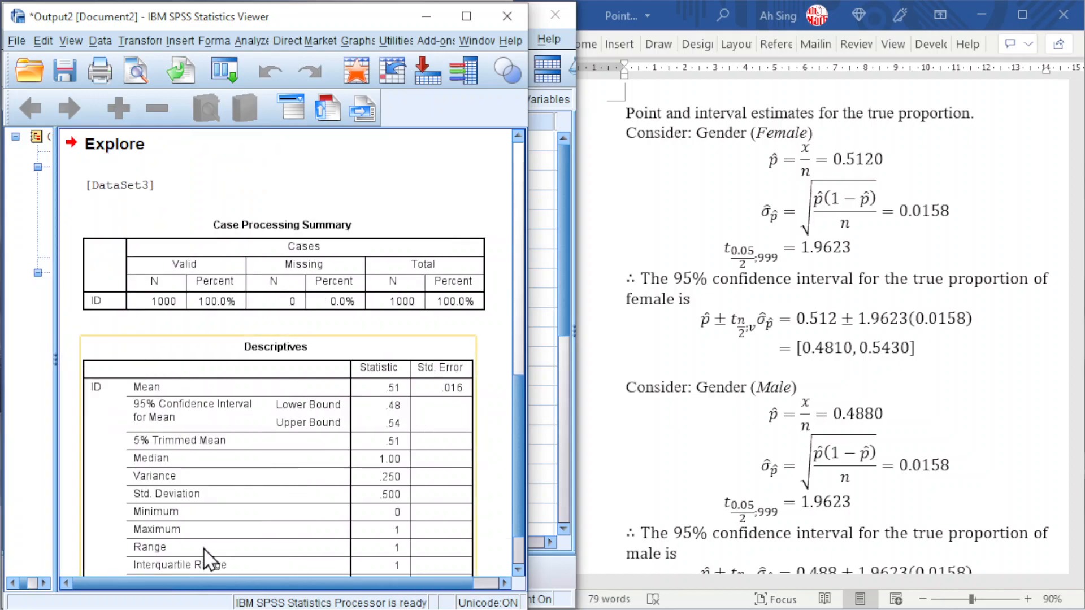
pyautogui.scroll(-3, 170, 380)
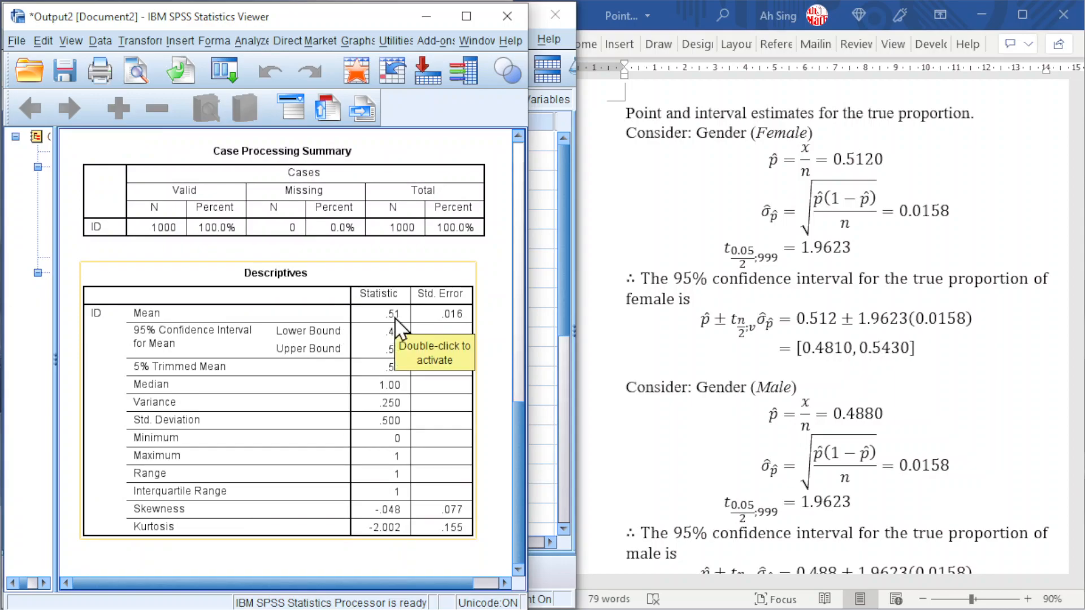
pyautogui.click(380, 335)
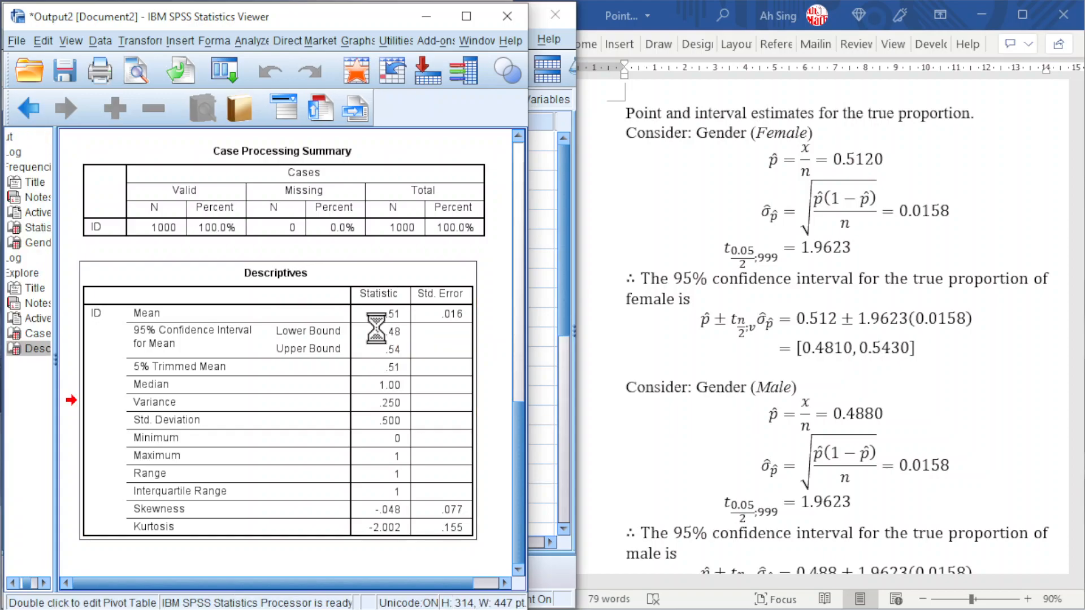
# Format all Statistic and Std. Error values in the Descriptives table with 4 decimals, and select the Mean statistic.
pyautogui.doubleClick(384, 313)
pyautogui.moveTo(385, 314); pyautogui.dragTo(435, 537)
pyautogui.rightClick(381, 409)
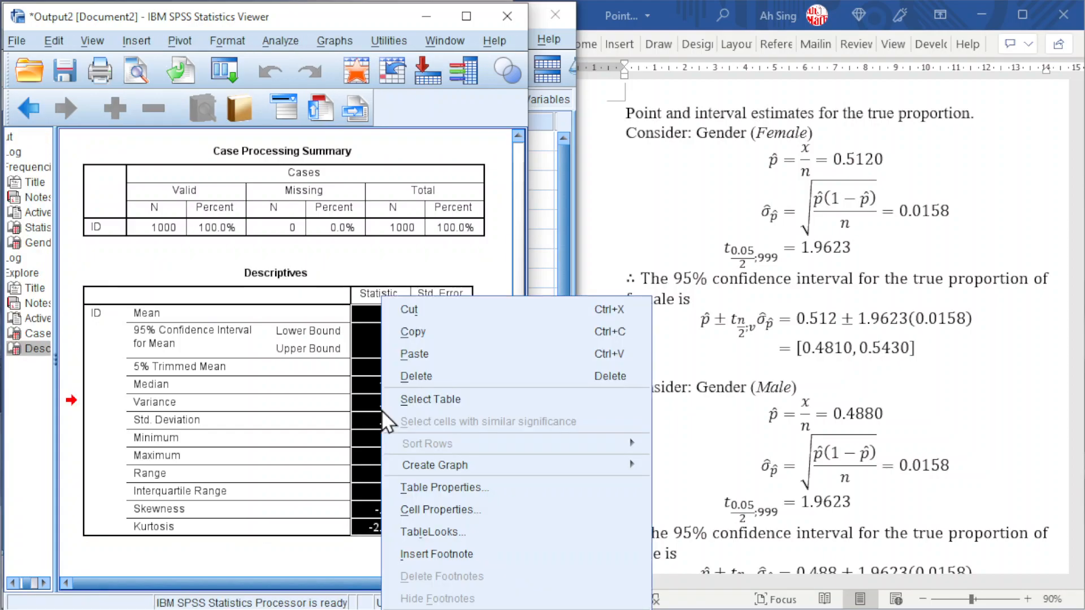
pyautogui.click(430, 511)
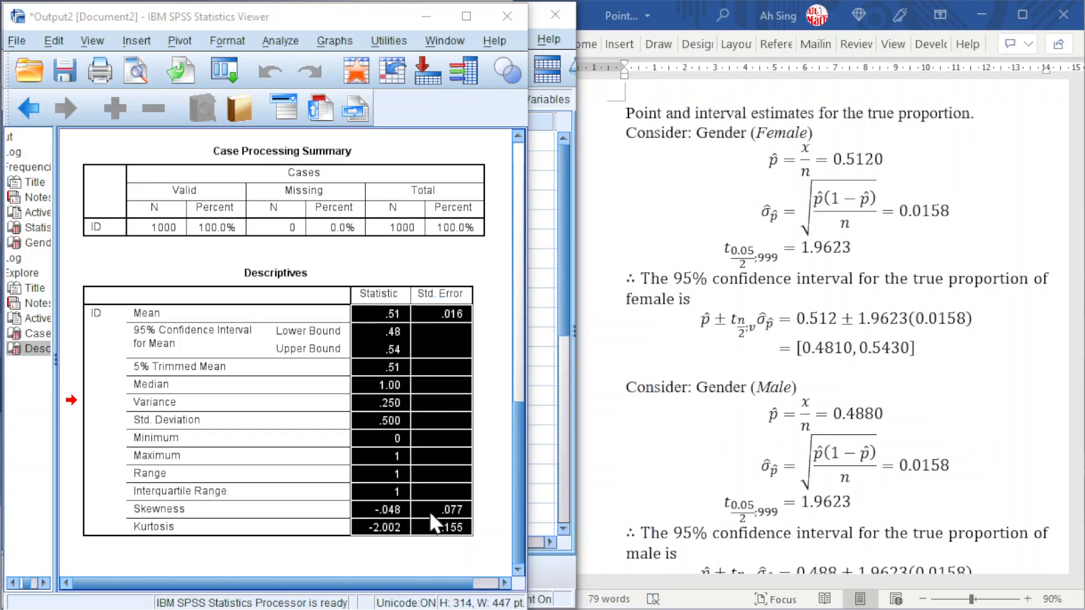
pyautogui.click(258, 94)
pyautogui.click(311, 498)
pyautogui.click(310, 498)
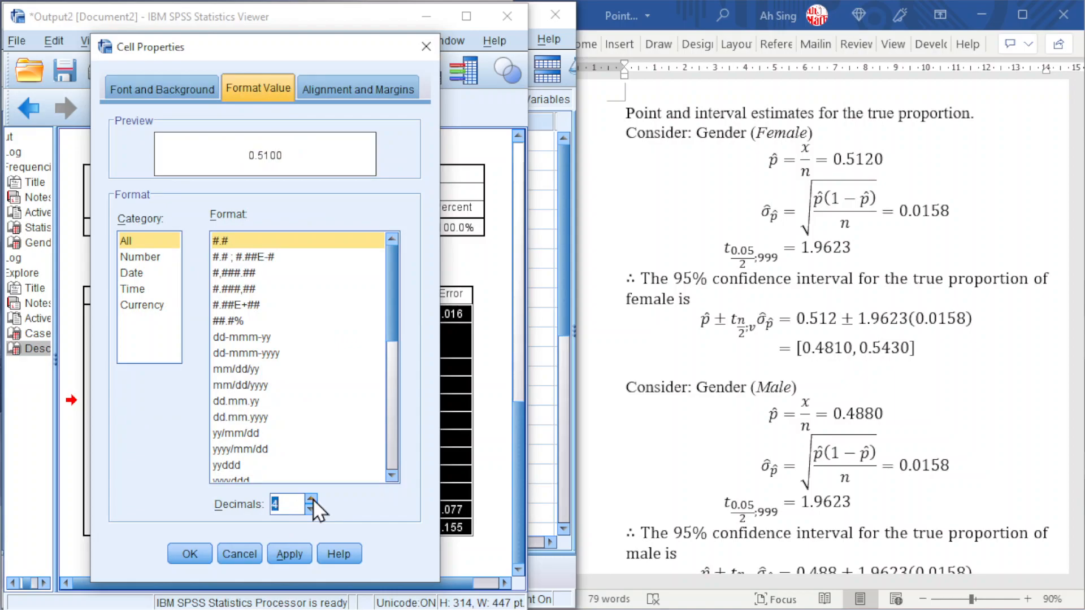
pyautogui.click(190, 554)
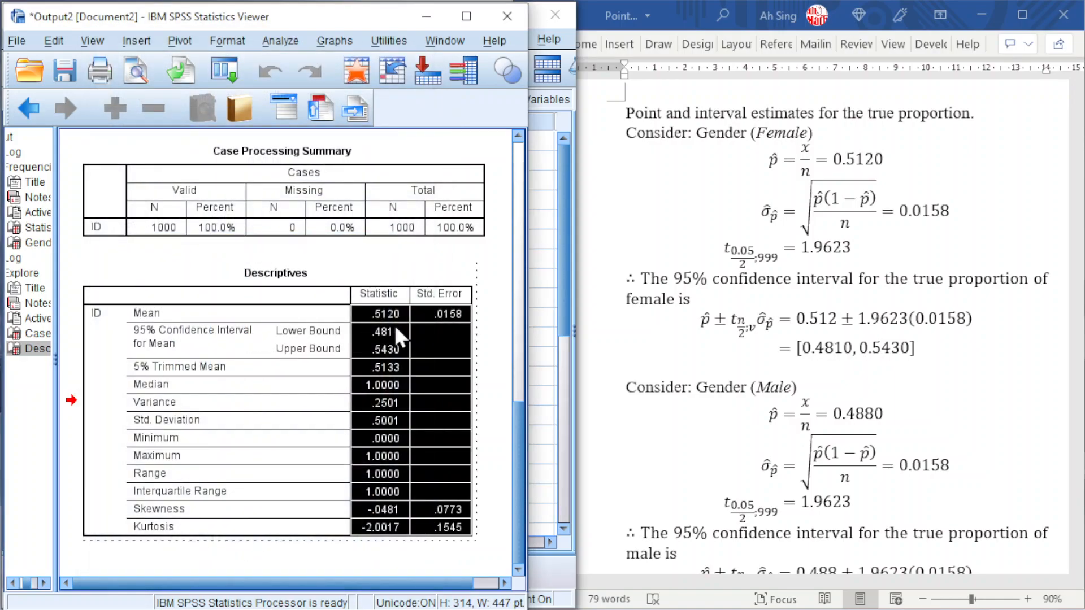
pyautogui.click(390, 332)
pyautogui.click(392, 314)
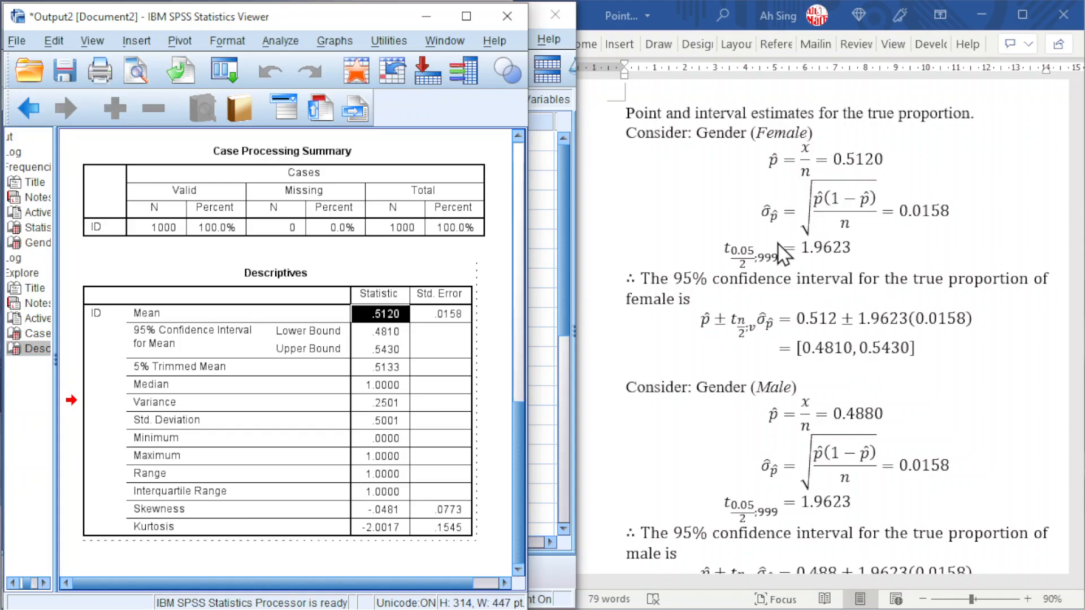
# Minimize the output window and start computing a new variable with t as the target variable.
pyautogui.click(426, 16)
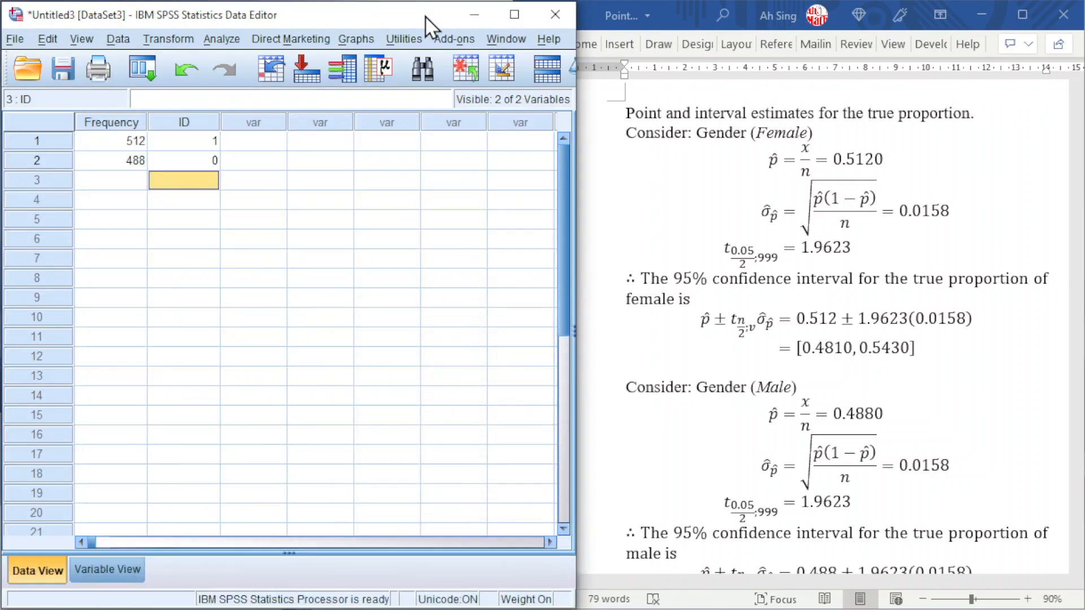
pyautogui.click(171, 39)
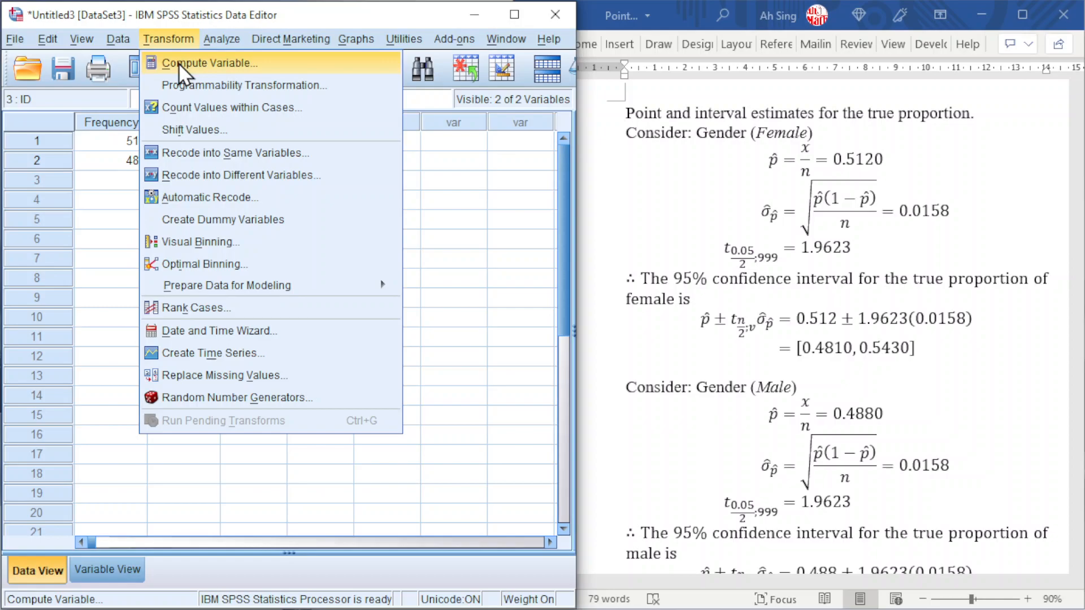
pyautogui.click(179, 63)
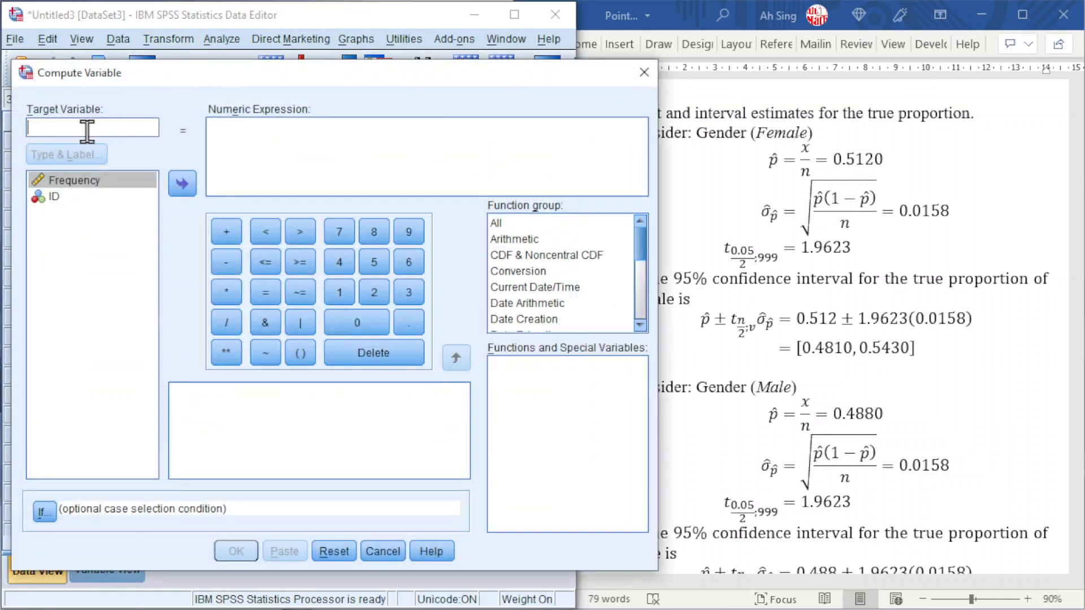
pyautogui.click(92, 126)
pyautogui.write('t')
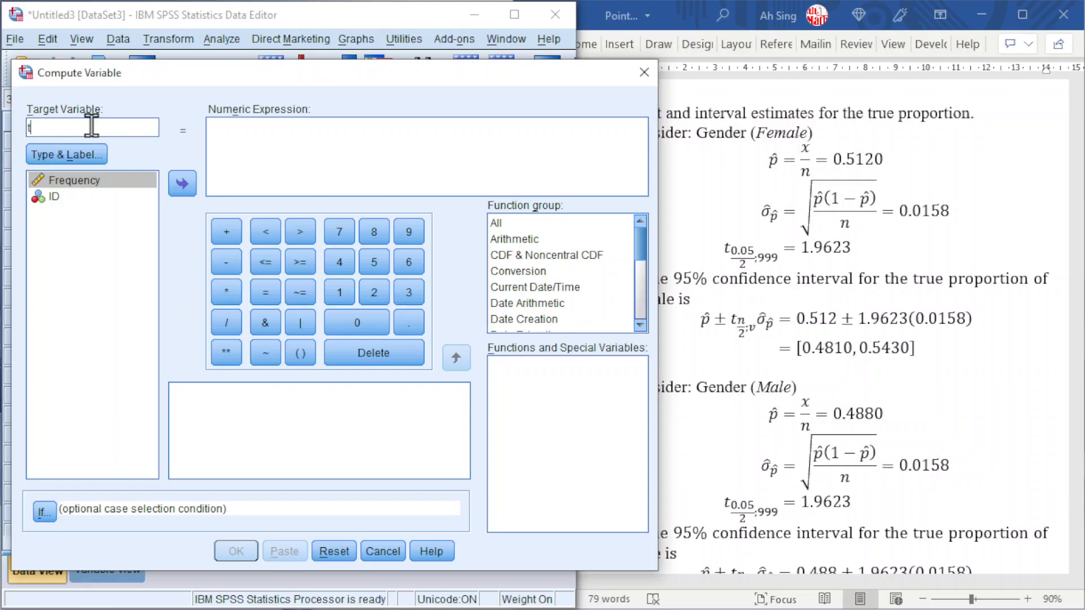
pyautogui.click(226, 129)
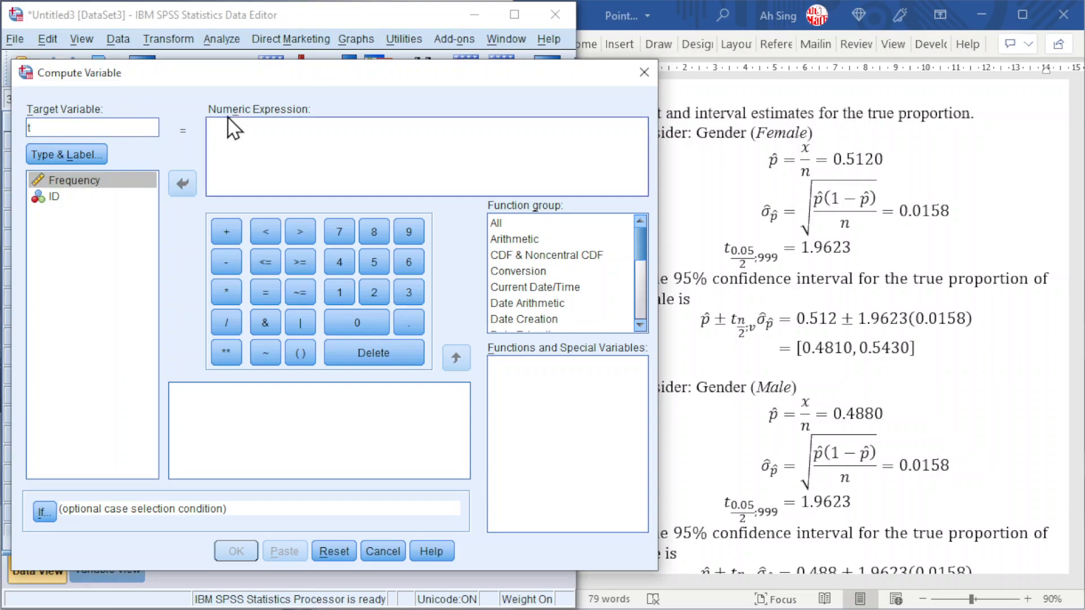
# Insert the Idf.T function from the Inverse DF group into the numeric expression.
pyautogui.click(644, 328)
pyautogui.click(644, 328)
pyautogui.click(644, 328)
pyautogui.click(527, 303)
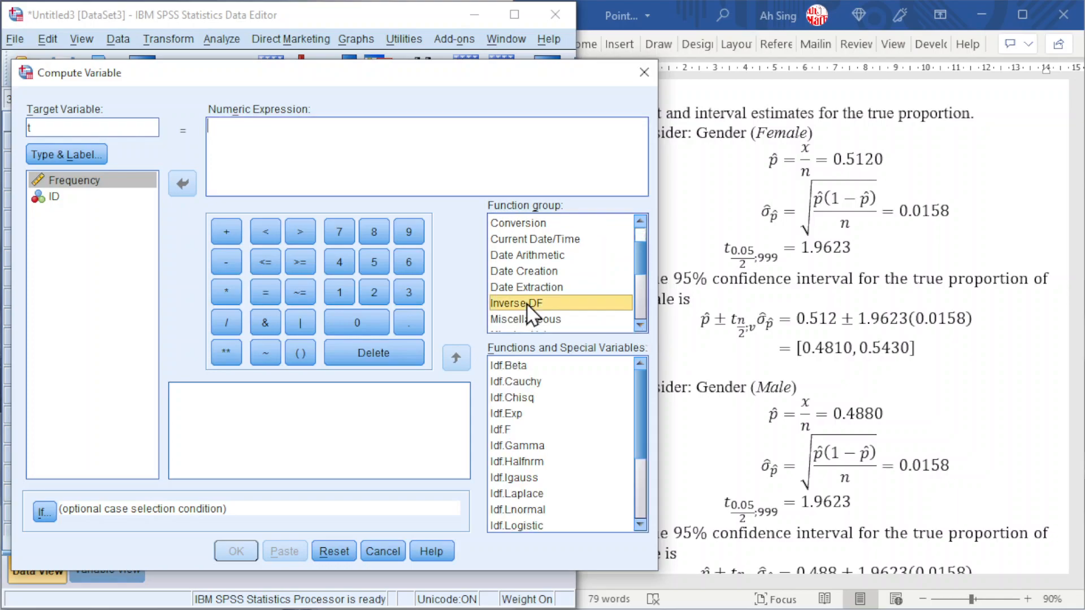
pyautogui.click(639, 525)
pyautogui.click(638, 524)
pyautogui.click(639, 525)
pyautogui.click(639, 524)
pyautogui.click(638, 524)
pyautogui.click(639, 524)
pyautogui.click(639, 524)
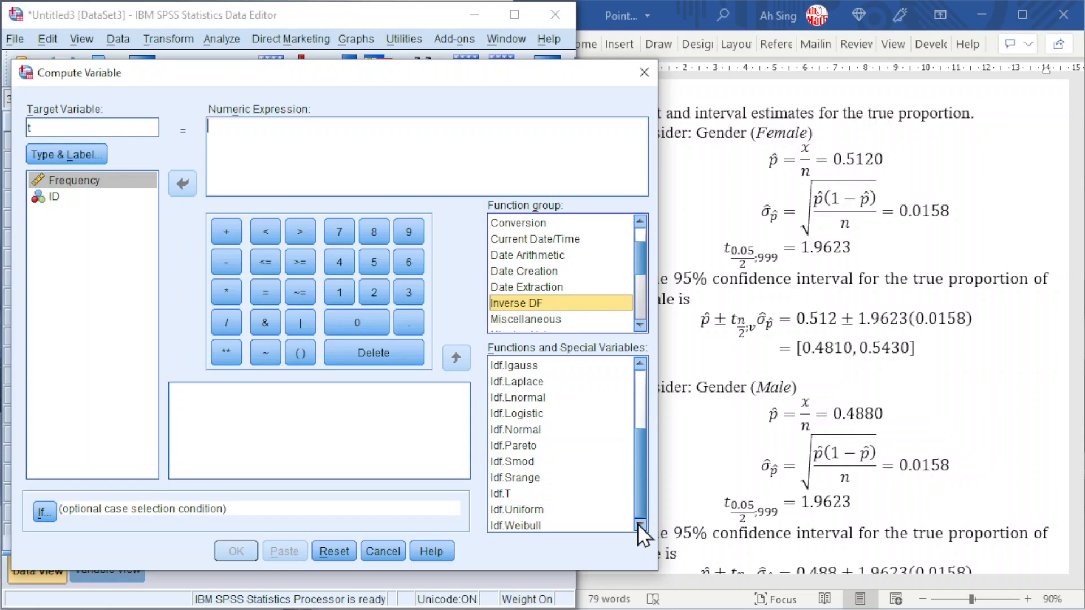
pyautogui.click(512, 495)
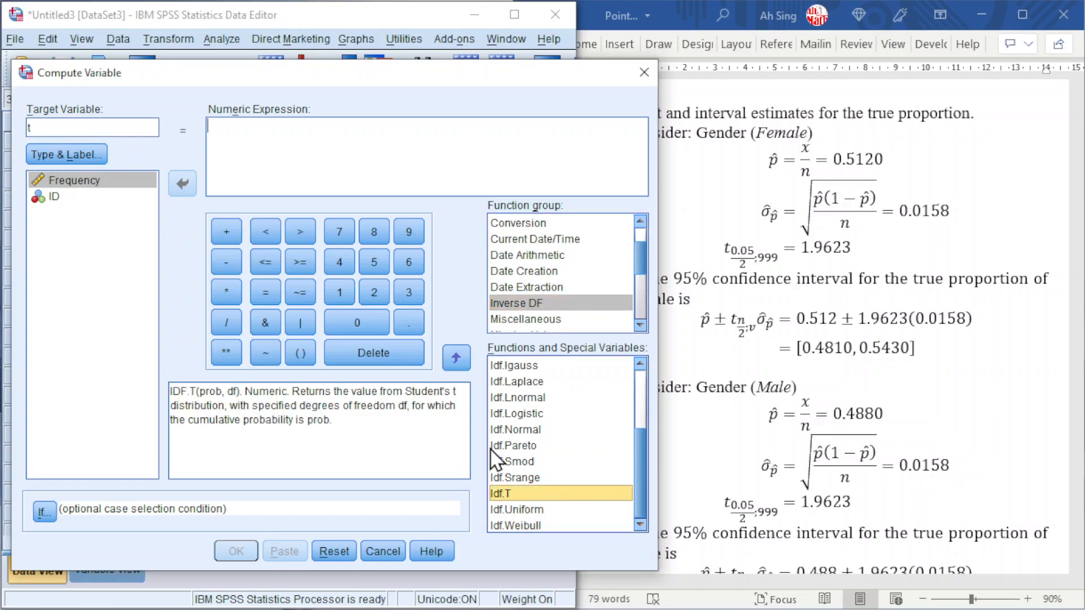
pyautogui.click(457, 358)
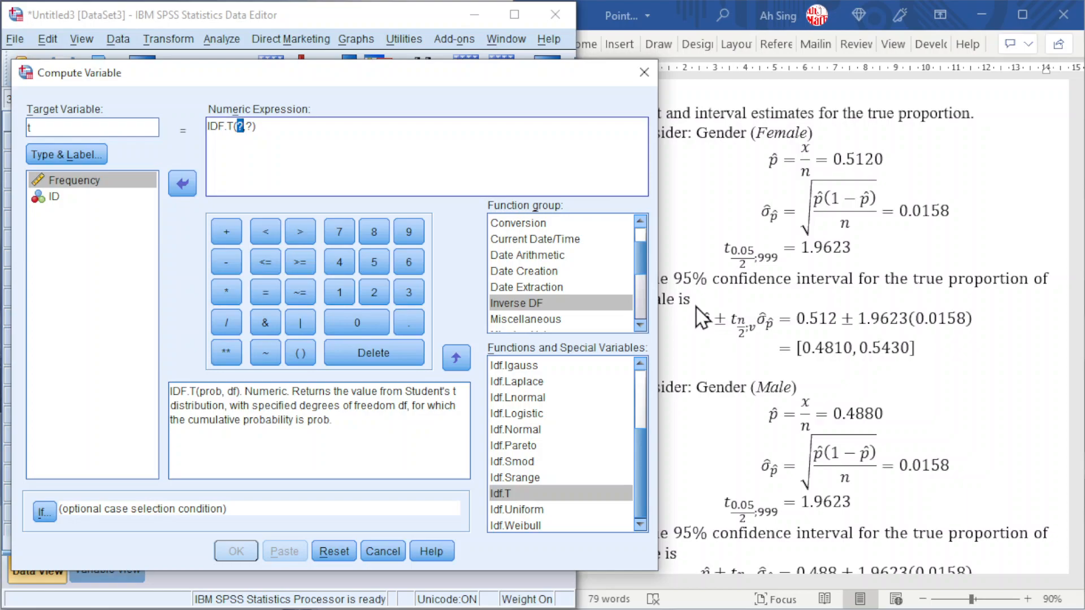
# Complete the expression as IDF.T(0.025,999) and compute the variable t.
pyautogui.write('0.025')
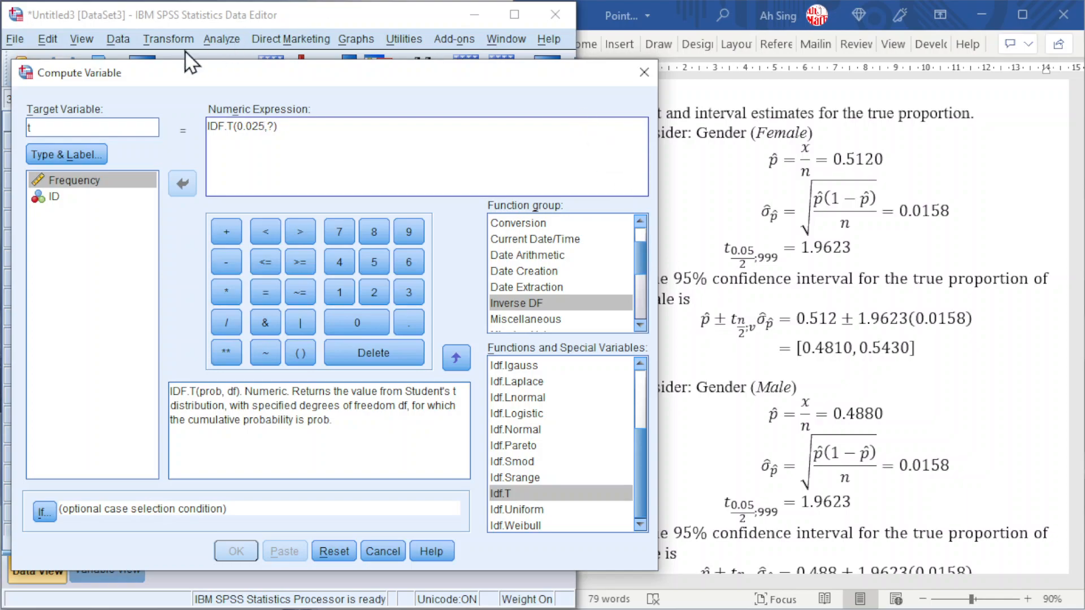
pyautogui.doubleClick(272, 126)
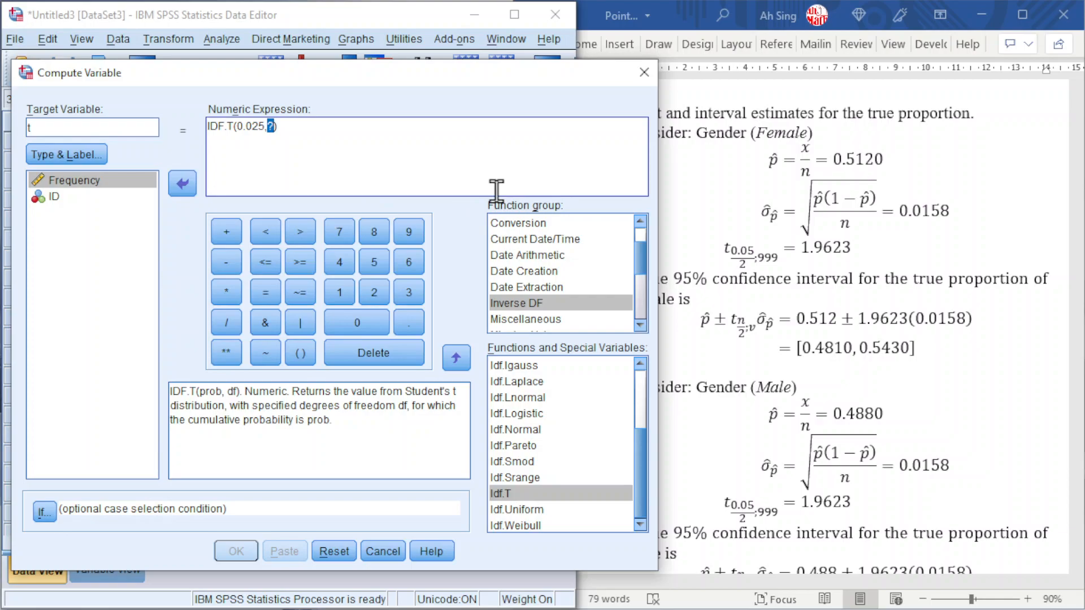
pyautogui.write('999')
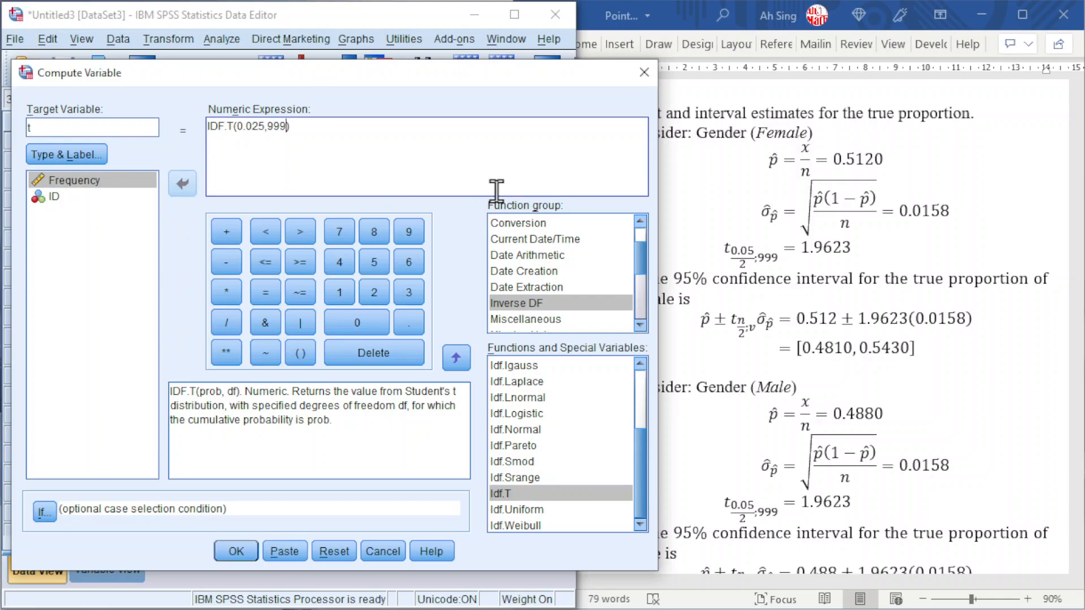
pyautogui.click(218, 547)
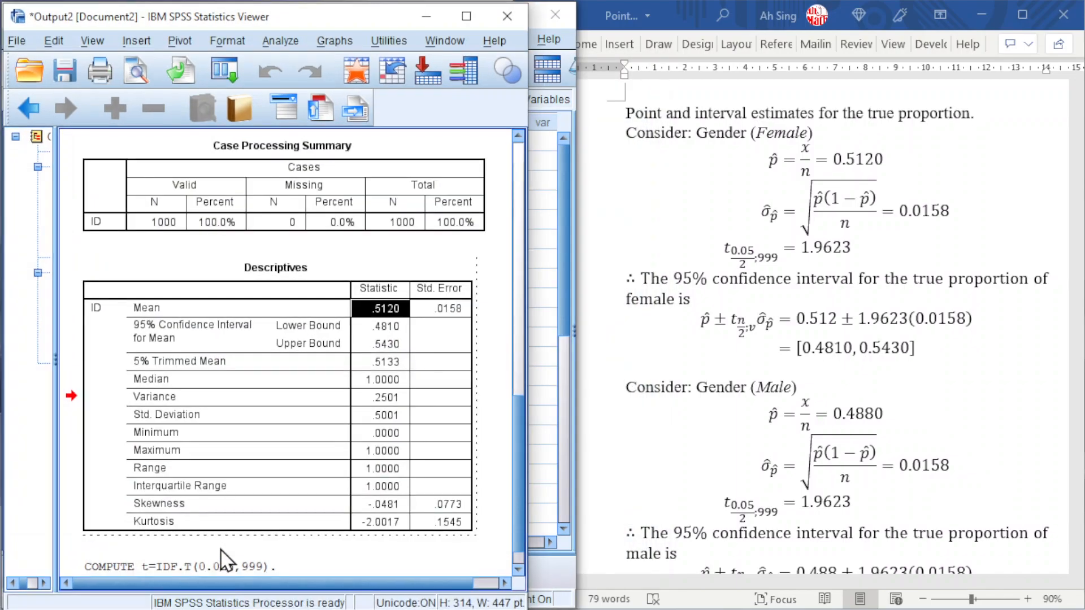
# Return to the data editor, increase the decimals of variable t by two places, and go back to the data values.
pyautogui.click(430, 18)
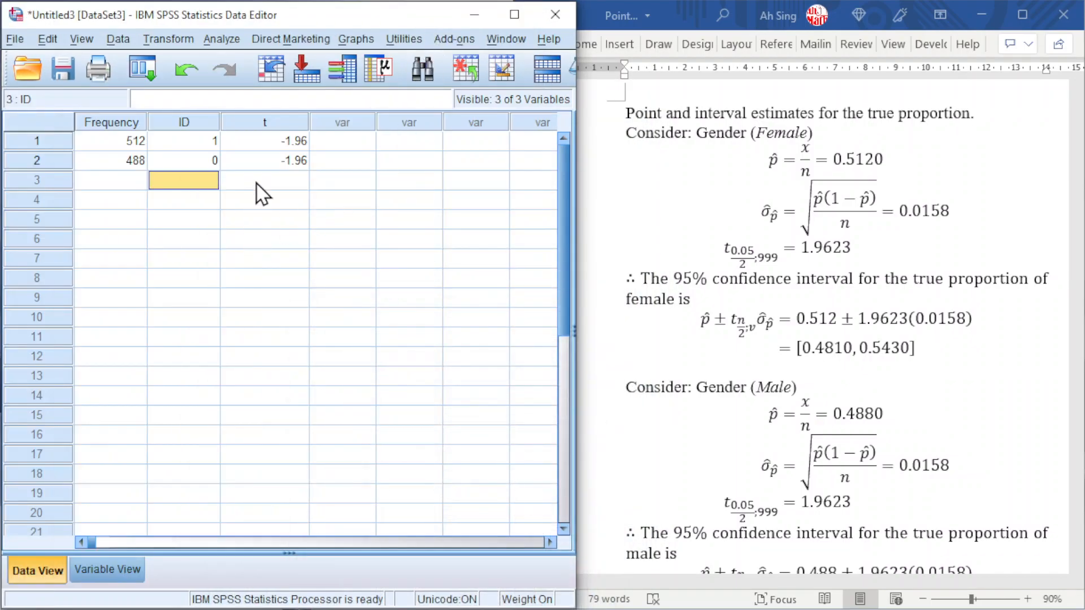
pyautogui.click(271, 164)
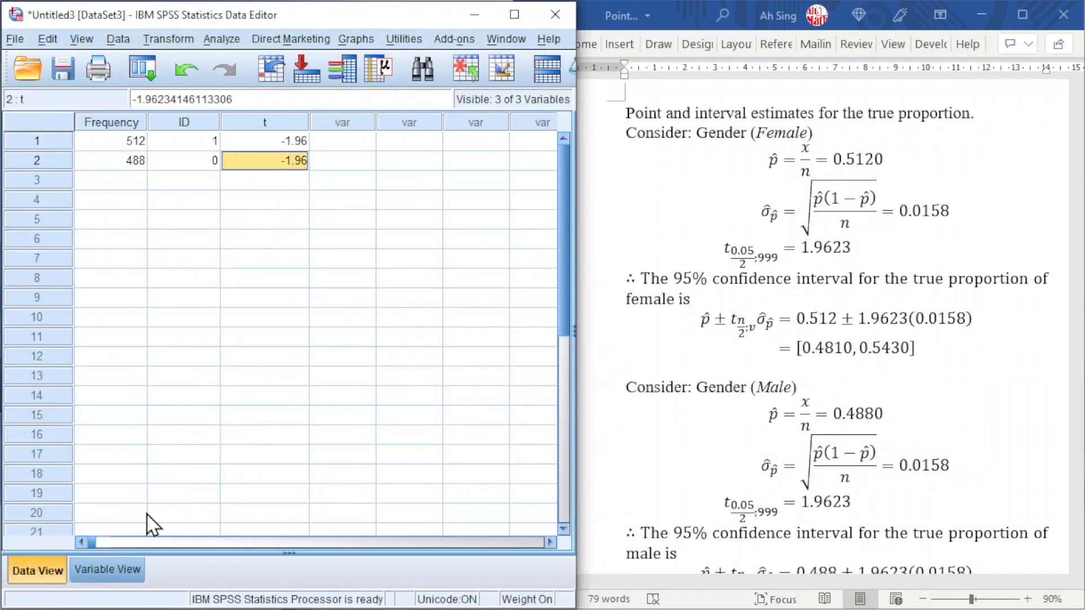
pyautogui.click(117, 573)
pyautogui.click(340, 157)
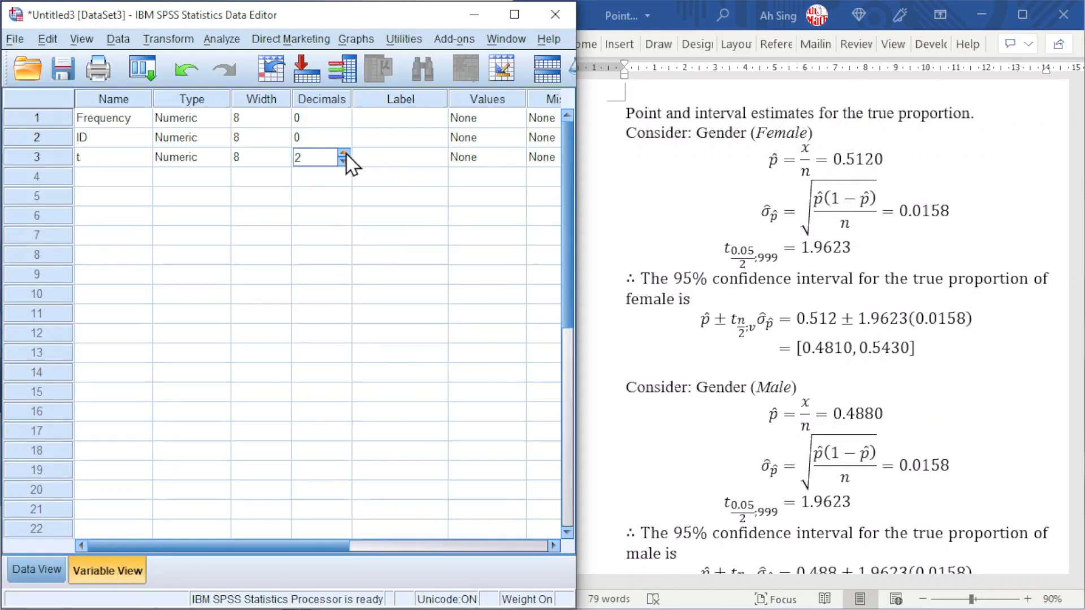
pyautogui.click(343, 153)
pyautogui.click(343, 153)
pyautogui.click(36, 570)
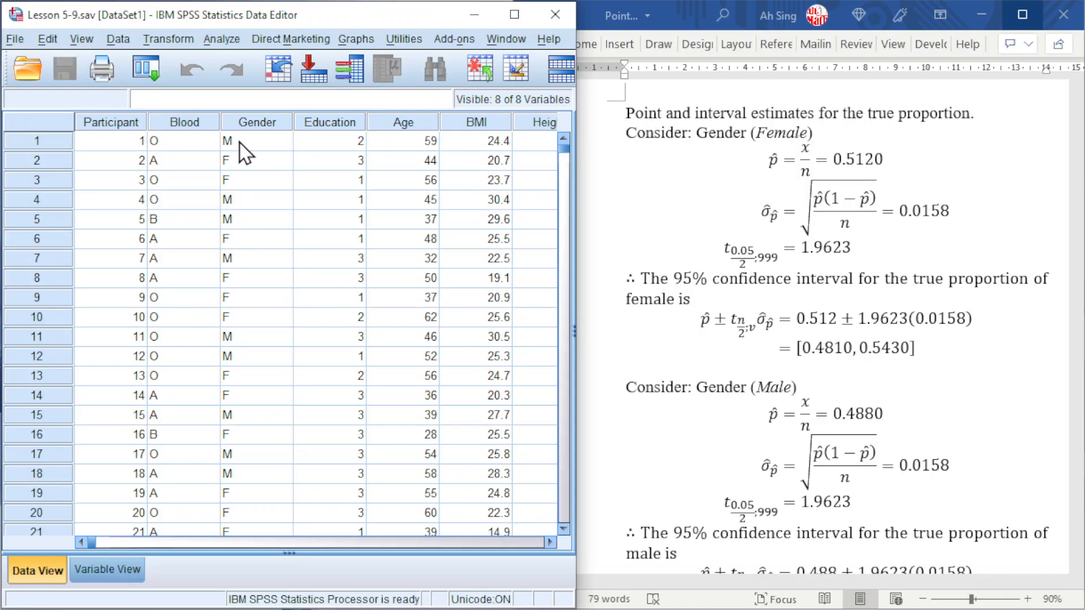
# In the Lesson 5-9.sav dataset, set up a recode of Gender into a different output variable named Male.
pyautogui.click(168, 44)
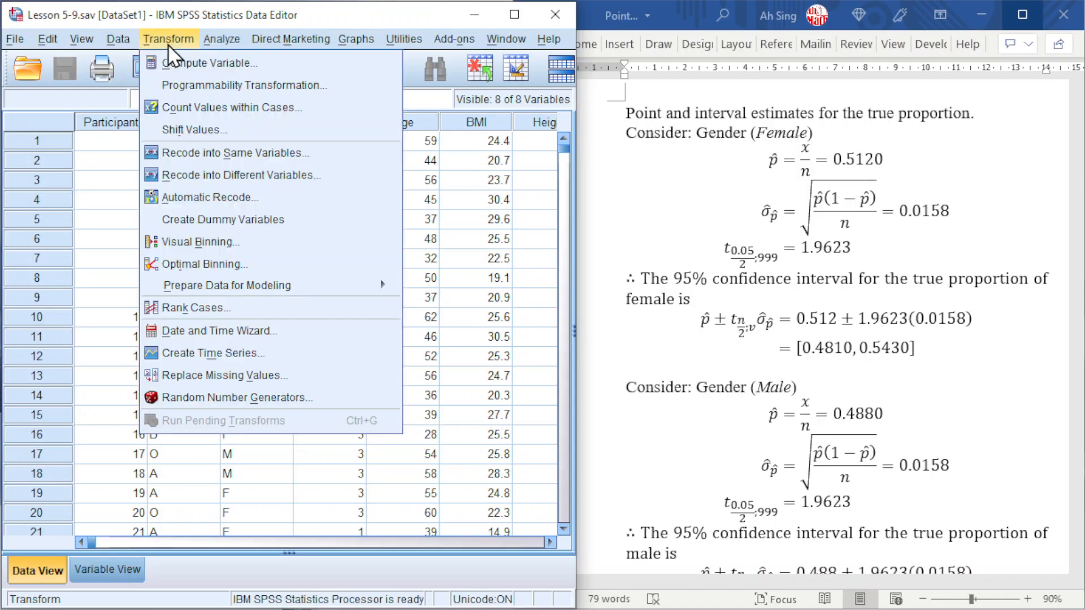
pyautogui.click(188, 174)
pyautogui.click(312, 314)
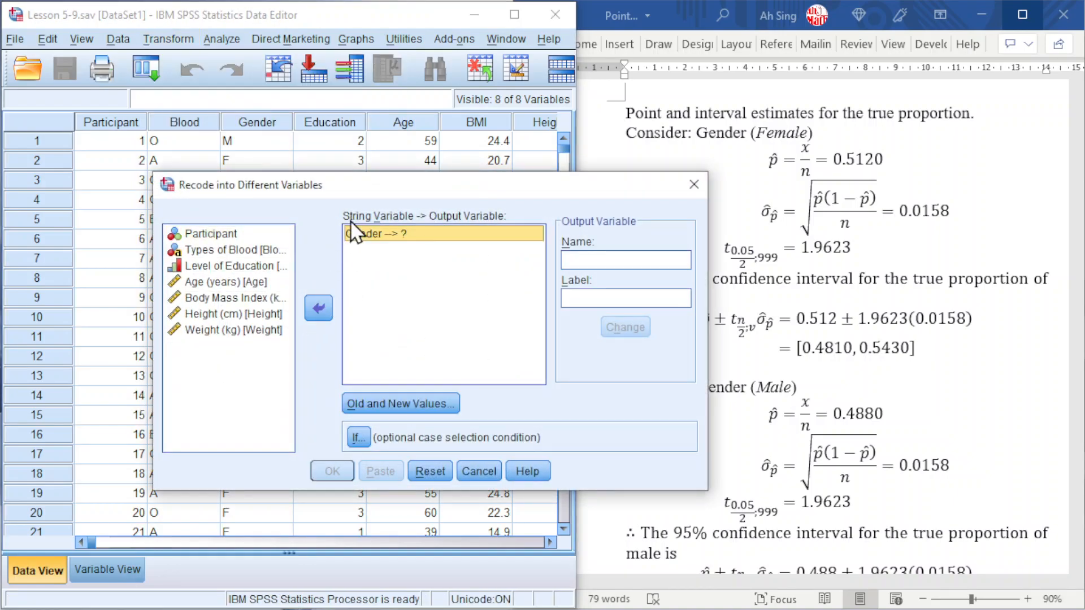
pyautogui.click(634, 259)
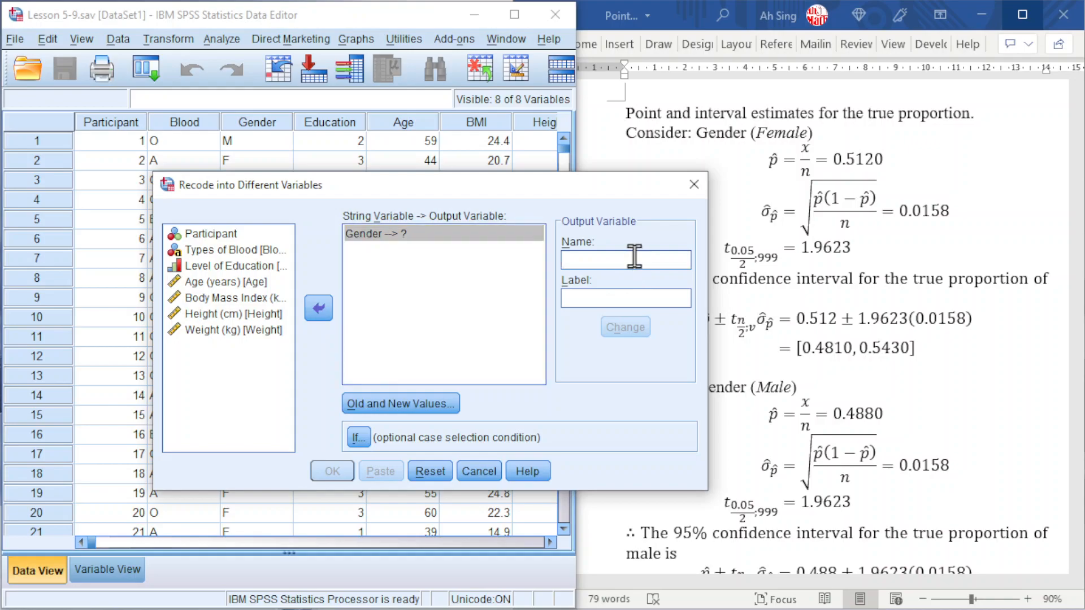
pyautogui.write('Male')
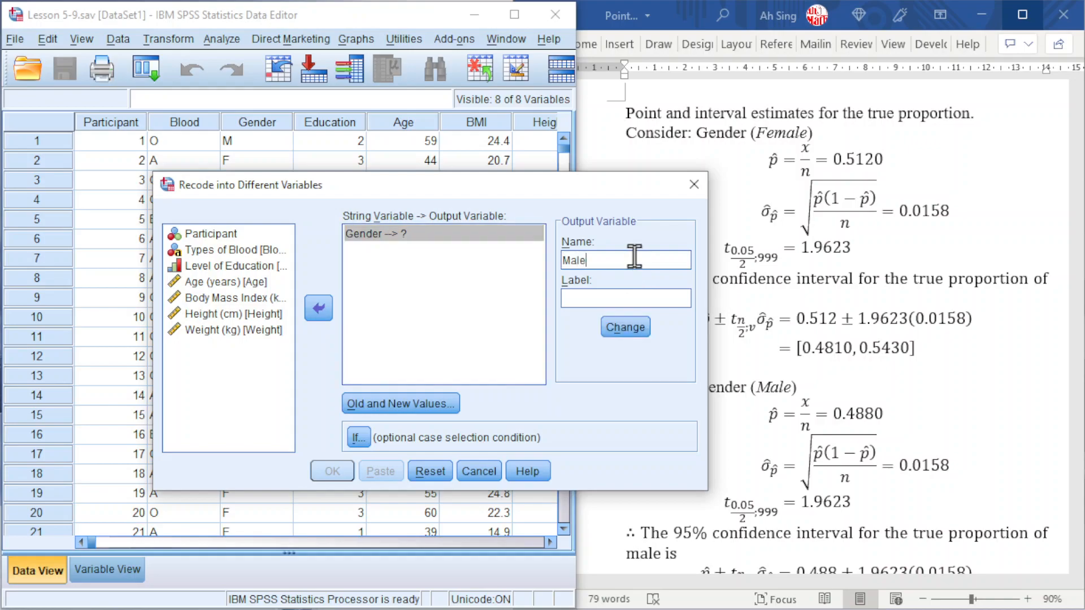
pyautogui.click(626, 327)
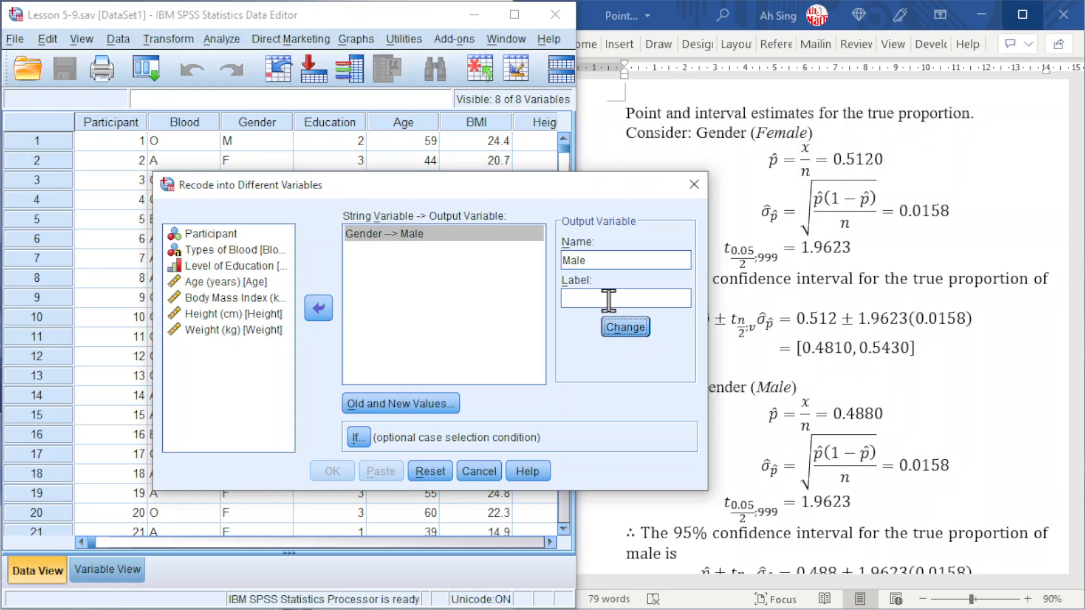
# Define the old and new values for the recode by mapping M to 1.
pyautogui.click(385, 405)
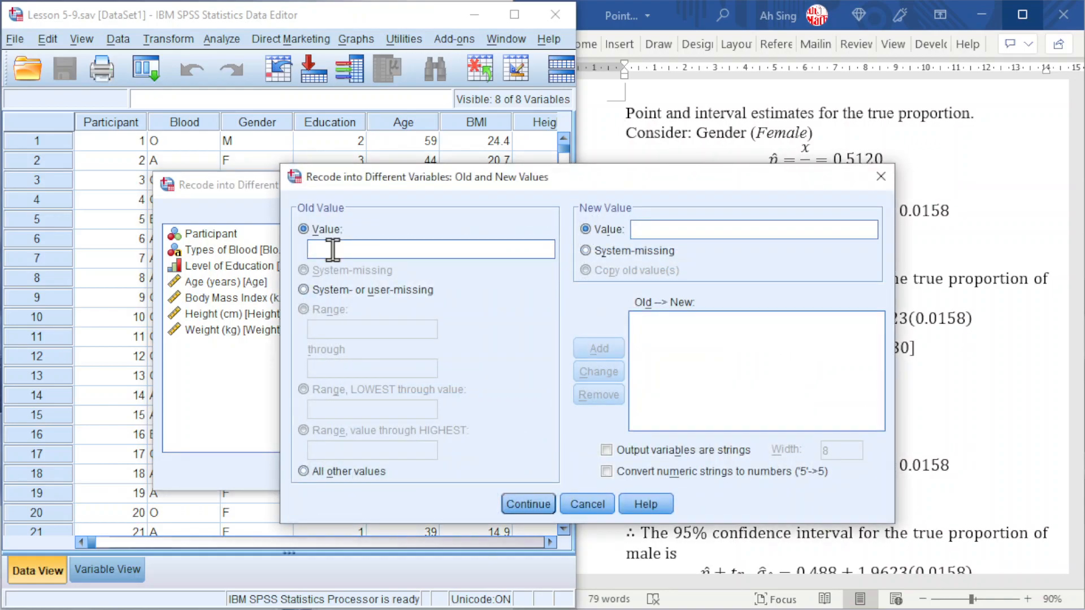
pyautogui.write('M')
pyautogui.click(684, 228)
pyautogui.write('1')
pyautogui.moveTo(560, 170); pyautogui.dragTo(595, 277)
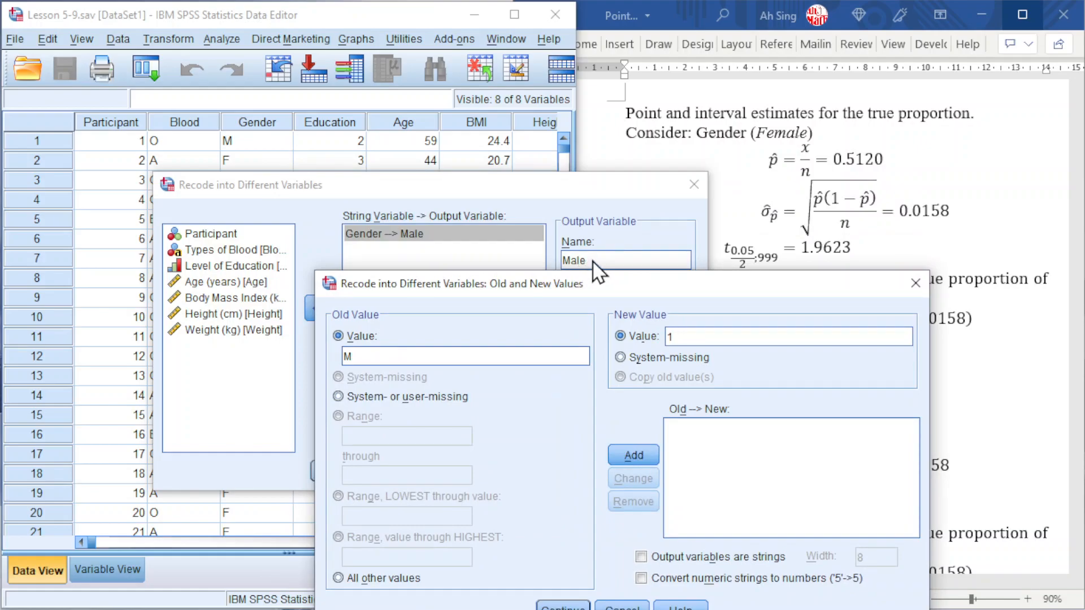
pyautogui.moveTo(638, 286); pyautogui.dragTo(569, 151)
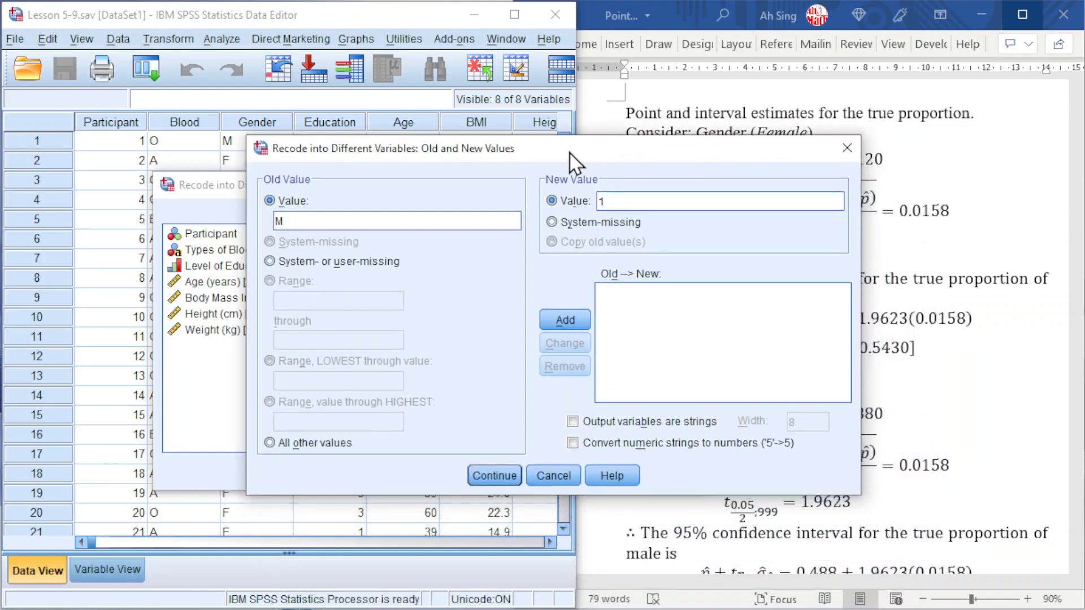
pyautogui.click(560, 320)
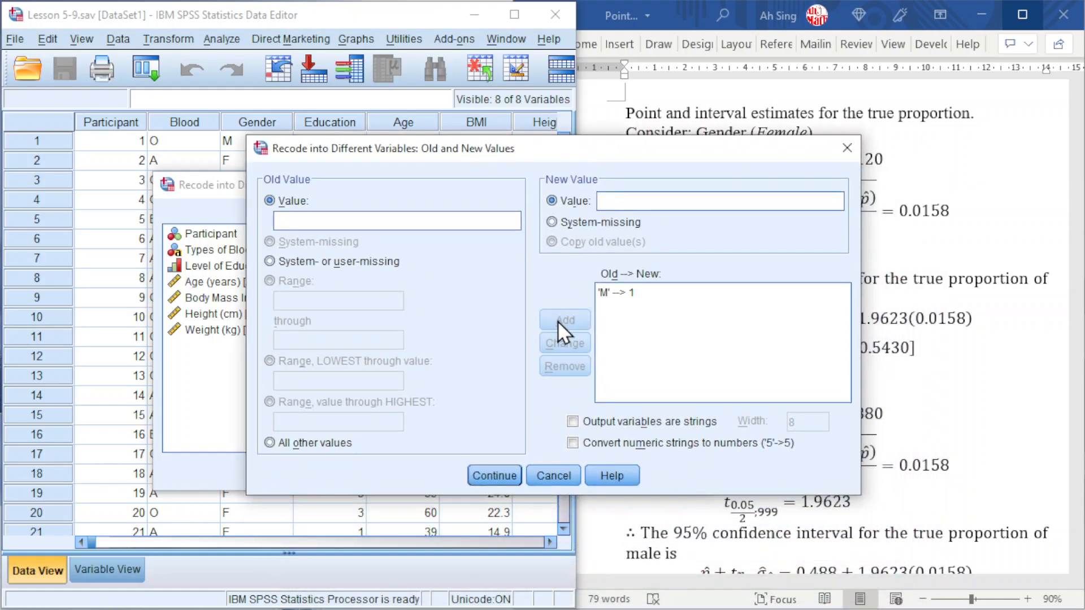
# Map the old value F to 0 and accept the old and new value definitions.
pyautogui.click(337, 216)
pyautogui.write('F')
pyautogui.click(656, 201)
pyautogui.write('0')
pyautogui.click(566, 317)
pyautogui.click(490, 475)
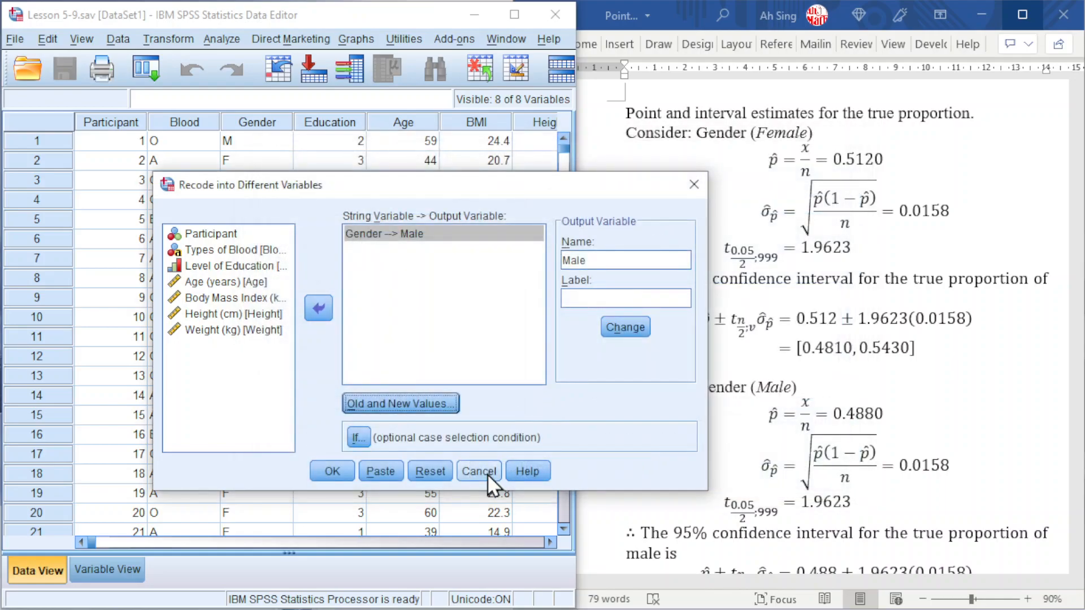
# Run the recode of Gender into Male and bring the new Male column into view in the data.
pyautogui.click(332, 471)
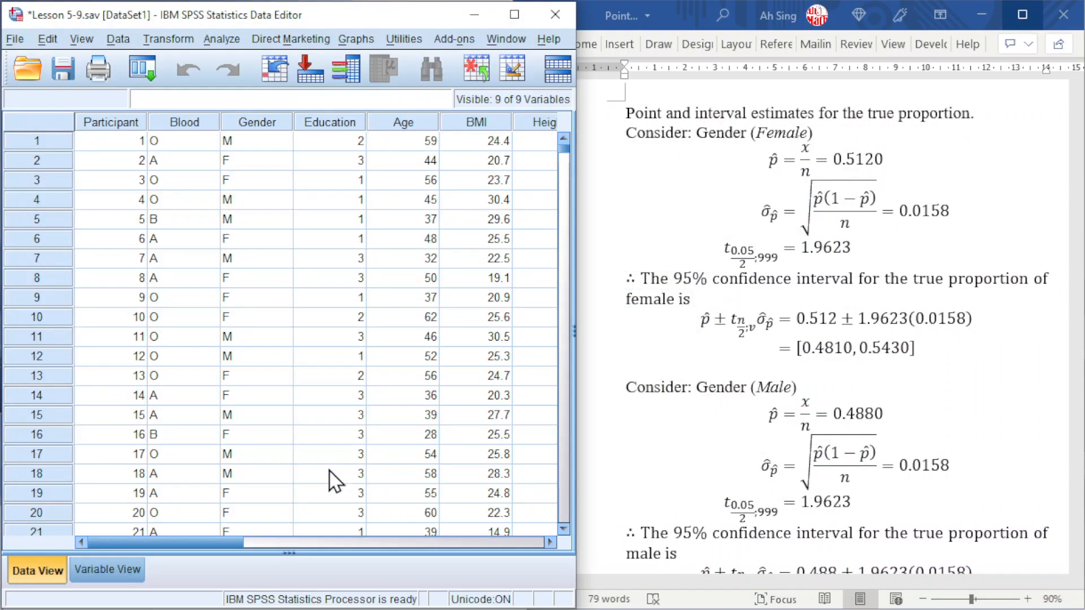
pyautogui.moveTo(208, 535); pyautogui.dragTo(263, 538)
pyautogui.click(212, 413)
pyautogui.moveTo(173, 540); pyautogui.dragTo(311, 538)
pyautogui.scroll(3, 266, 271)
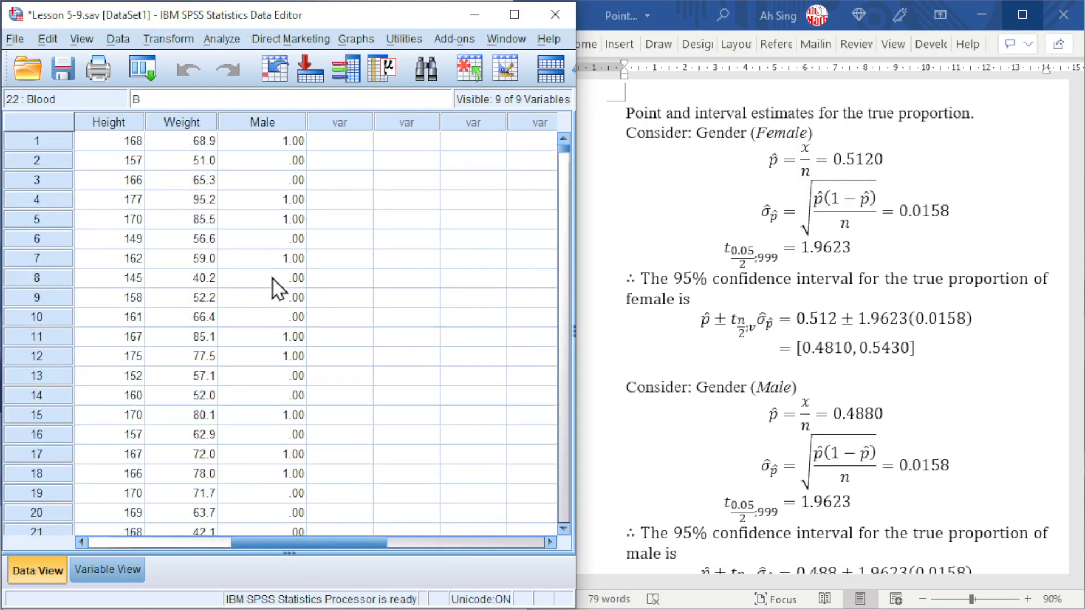
# Set the decimals of the variable Male to 0 and go back to the data values.
pyautogui.click(107, 569)
pyautogui.click(345, 278)
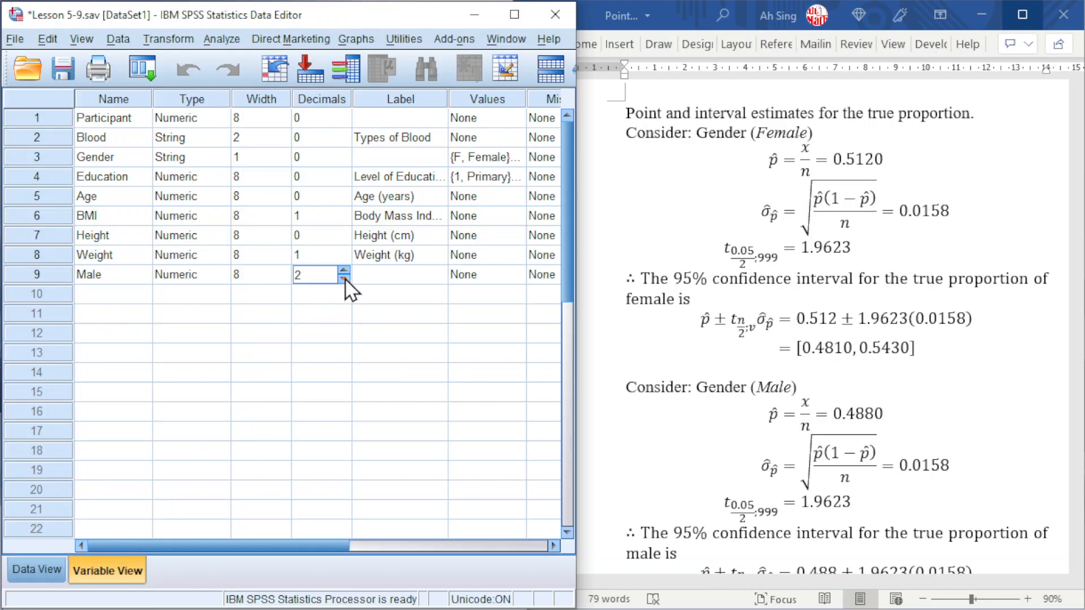
pyautogui.doubleClick(345, 278)
pyautogui.click(36, 571)
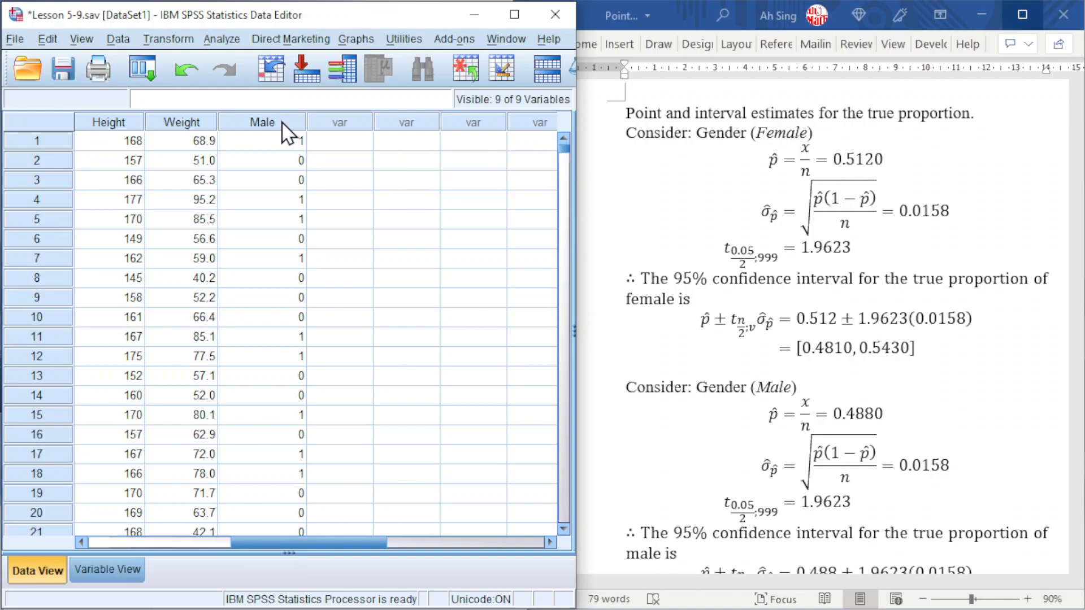
# Reset the Recode into Different Variables setup and assign Gender to a new output variable named Female.
pyautogui.click(179, 45)
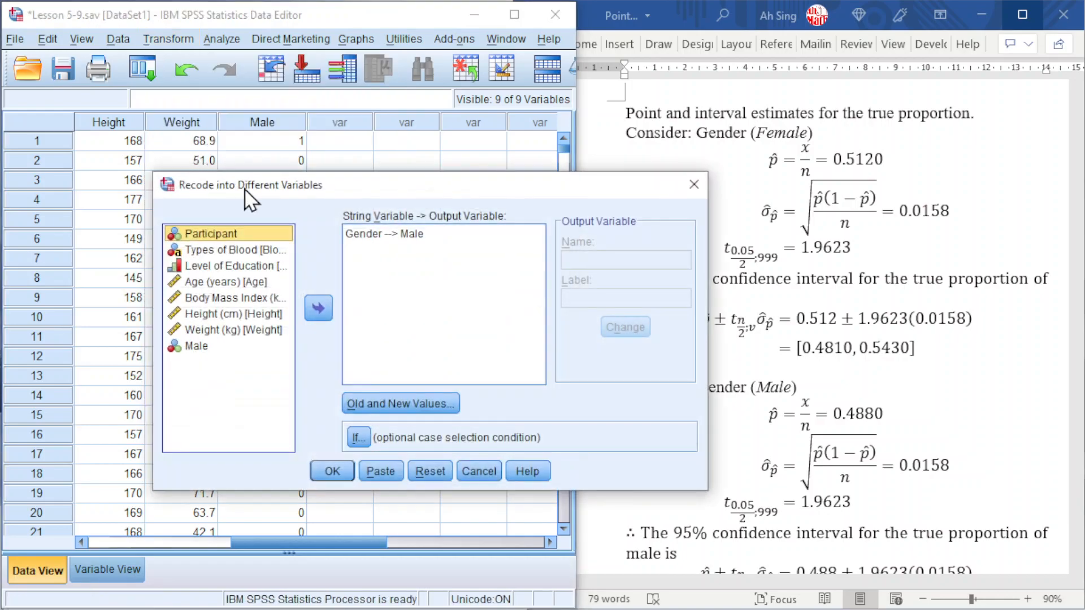
pyautogui.click(375, 237)
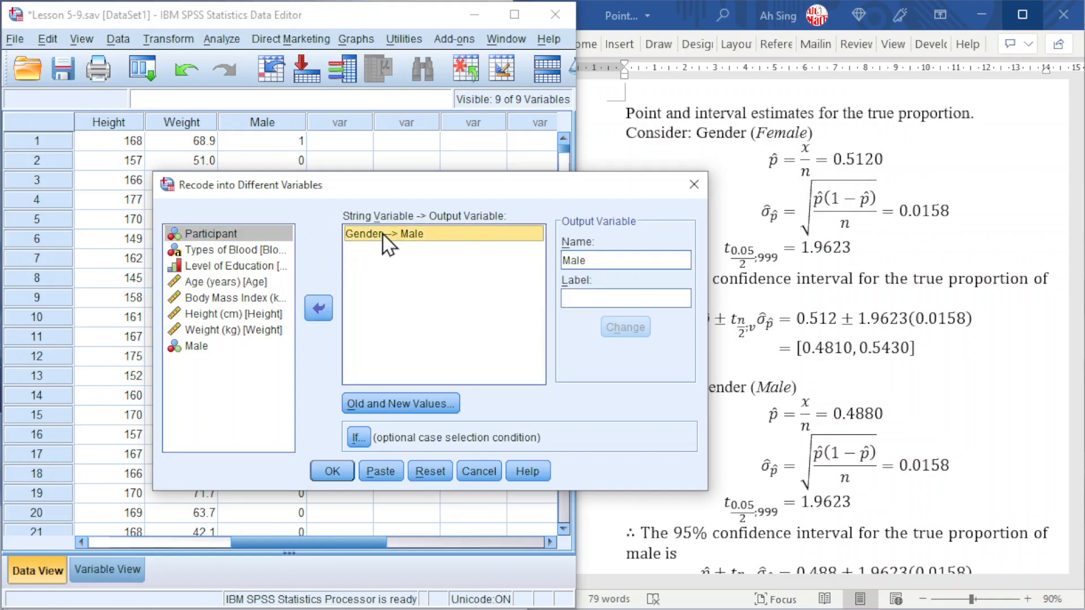
pyautogui.click(427, 470)
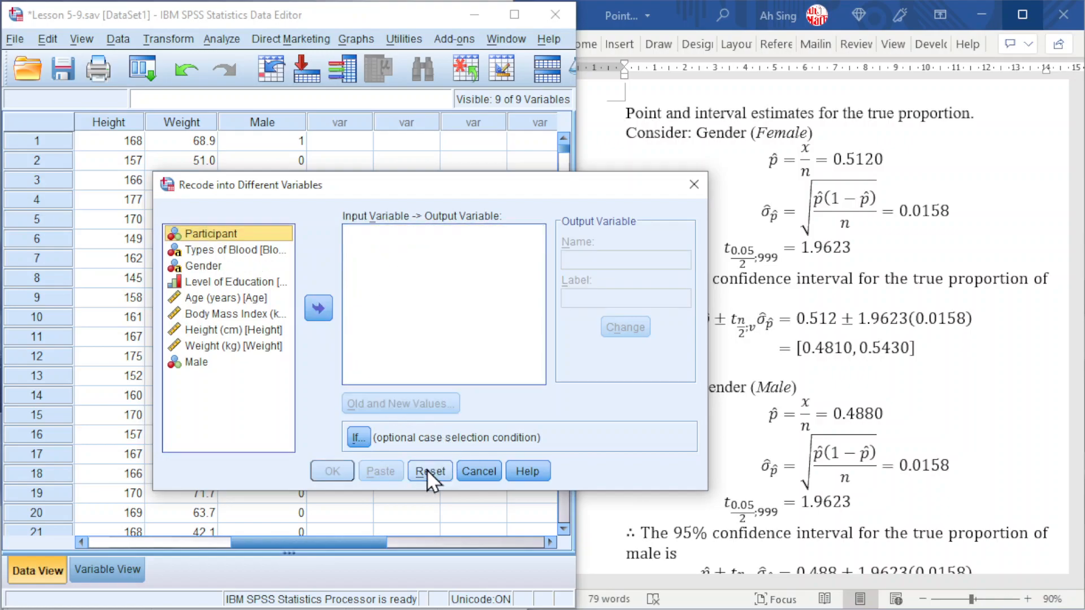
pyautogui.click(205, 267)
pyautogui.click(318, 308)
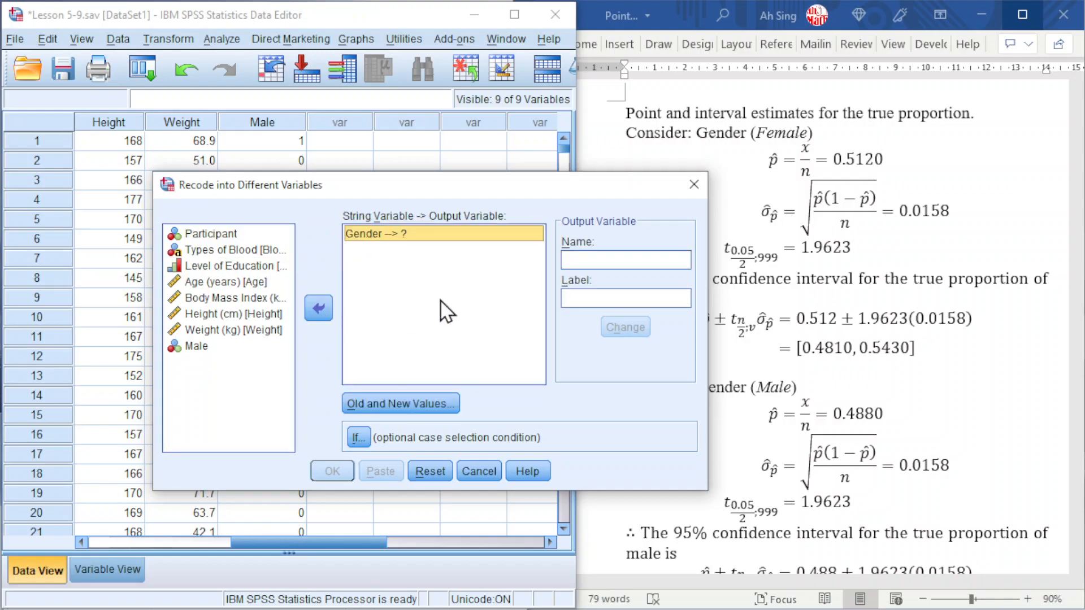
pyautogui.click(603, 258)
pyautogui.write('Female')
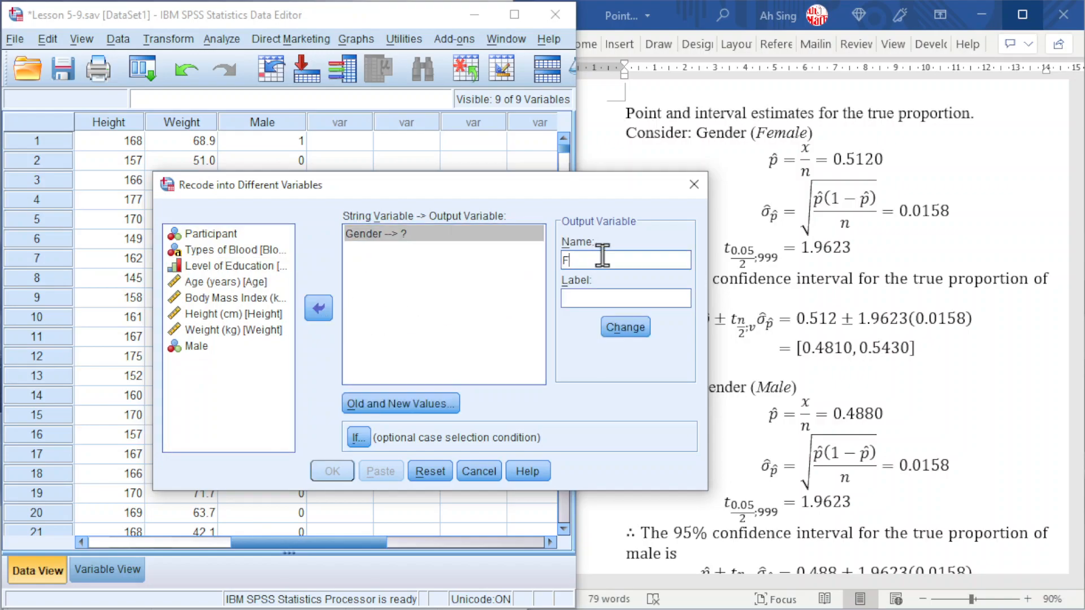
pyautogui.click(622, 338)
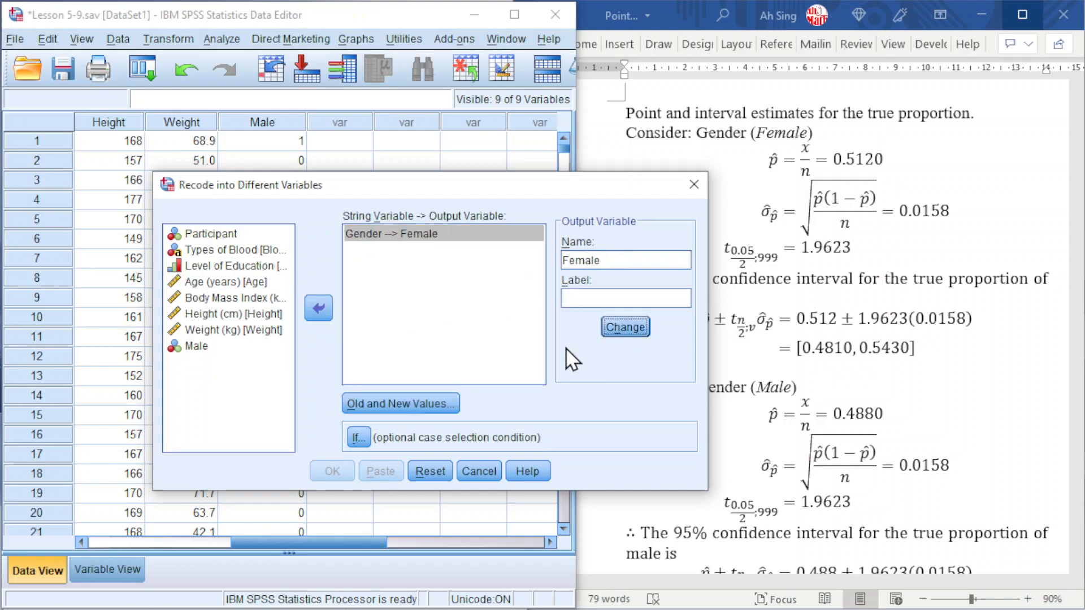
# Define the old and new values for the Female recode by mapping F to 1.
pyautogui.click(383, 405)
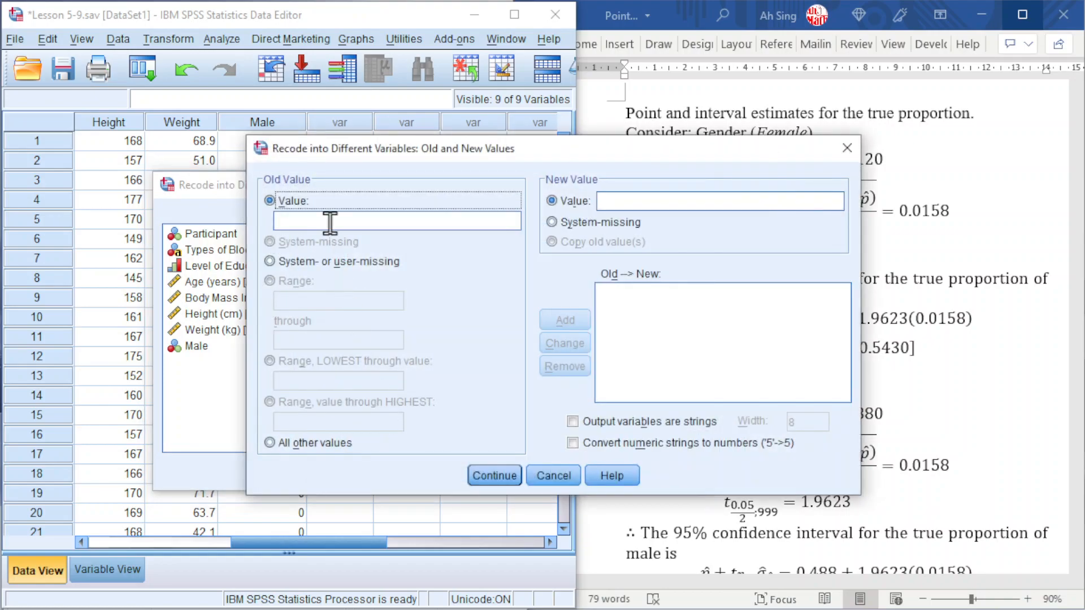
pyautogui.click(330, 223)
pyautogui.write('F')
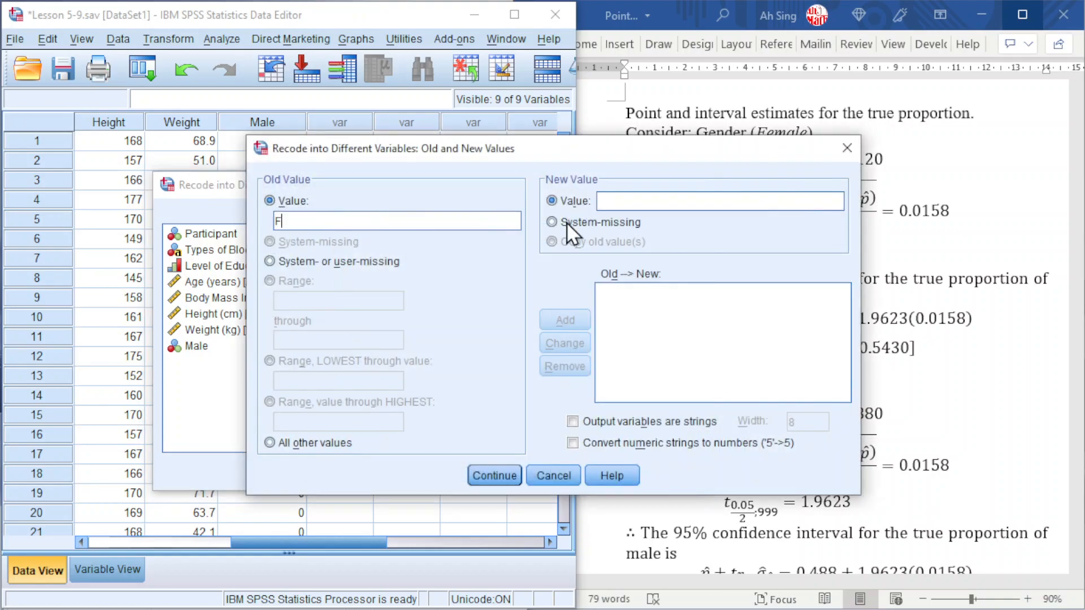
pyautogui.click(660, 201)
pyautogui.write('1')
pyautogui.moveTo(680, 153); pyautogui.dragTo(711, 302)
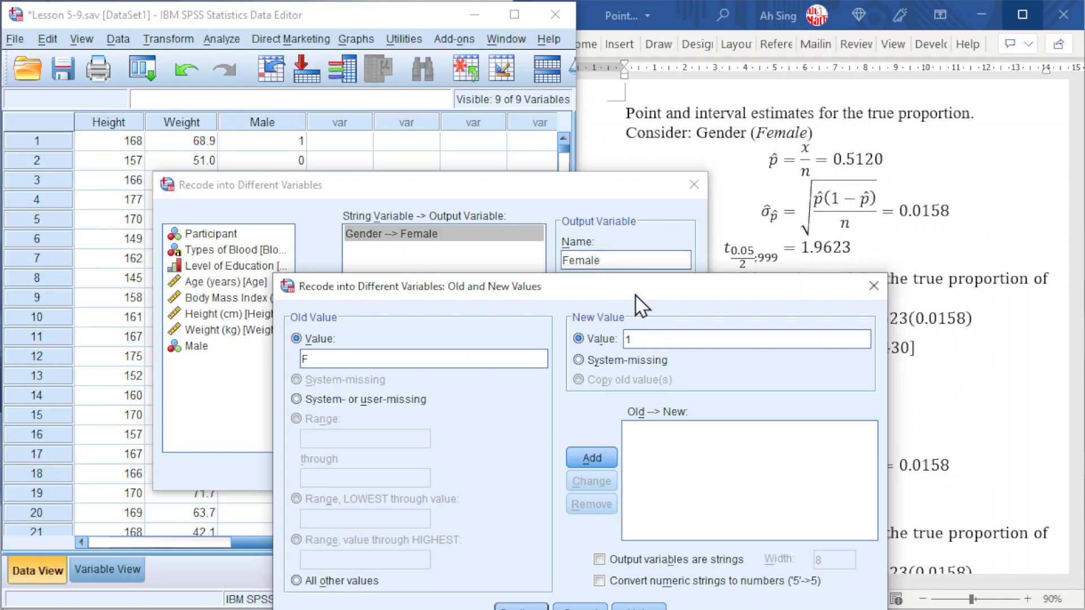
pyautogui.moveTo(635, 292); pyautogui.dragTo(565, 119)
pyautogui.click(535, 283)
# Map the old value M to 0, run the recode into Female, and return to the data editor.
pyautogui.click(284, 184)
pyautogui.write('M')
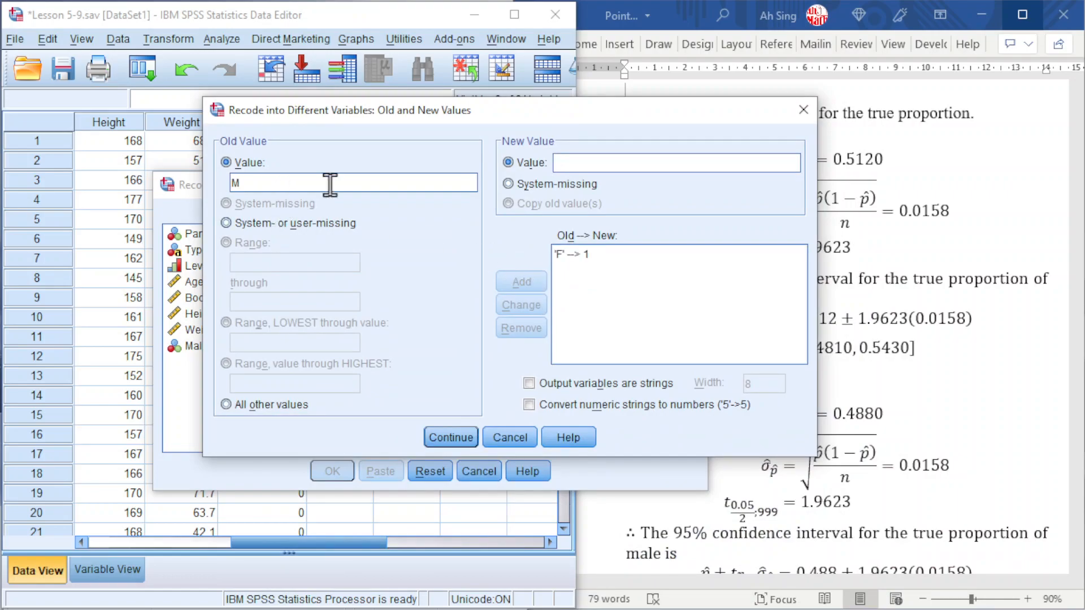
pyautogui.click(582, 163)
pyautogui.write('0')
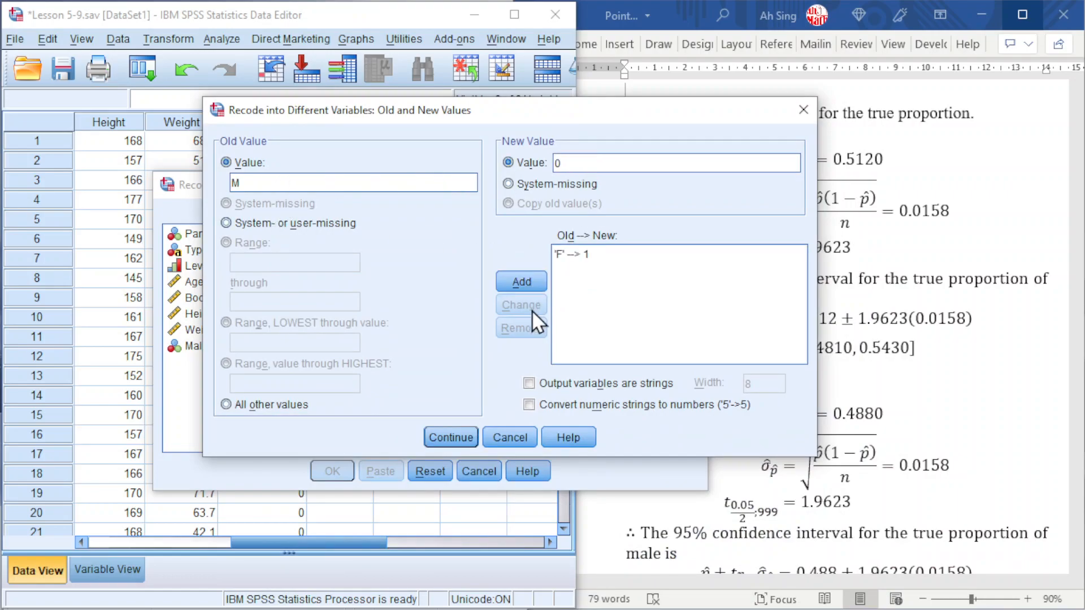
pyautogui.click(530, 281)
pyautogui.click(452, 437)
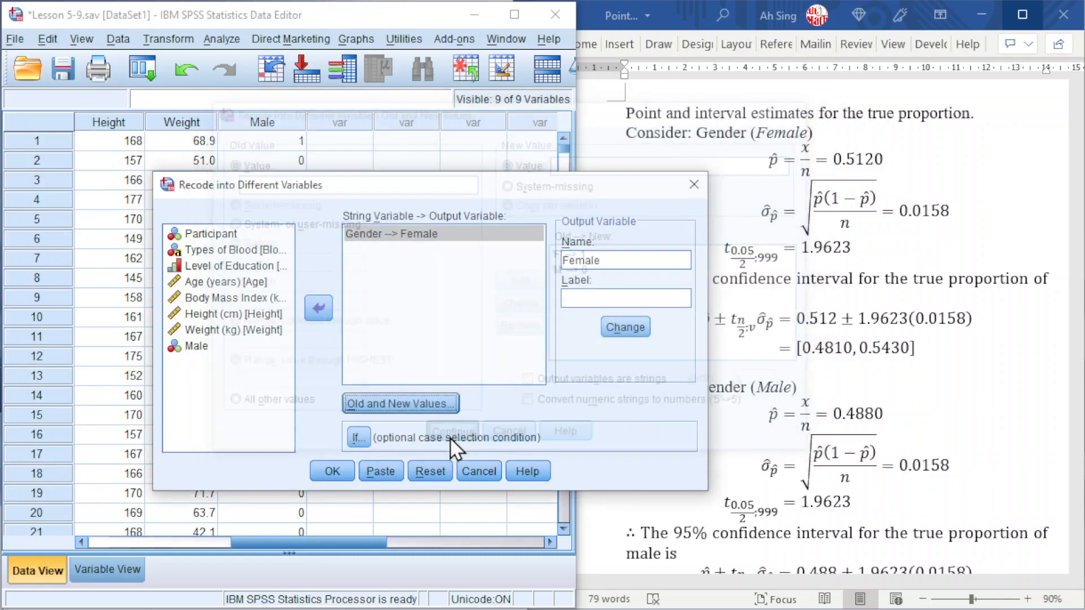
pyautogui.click(332, 471)
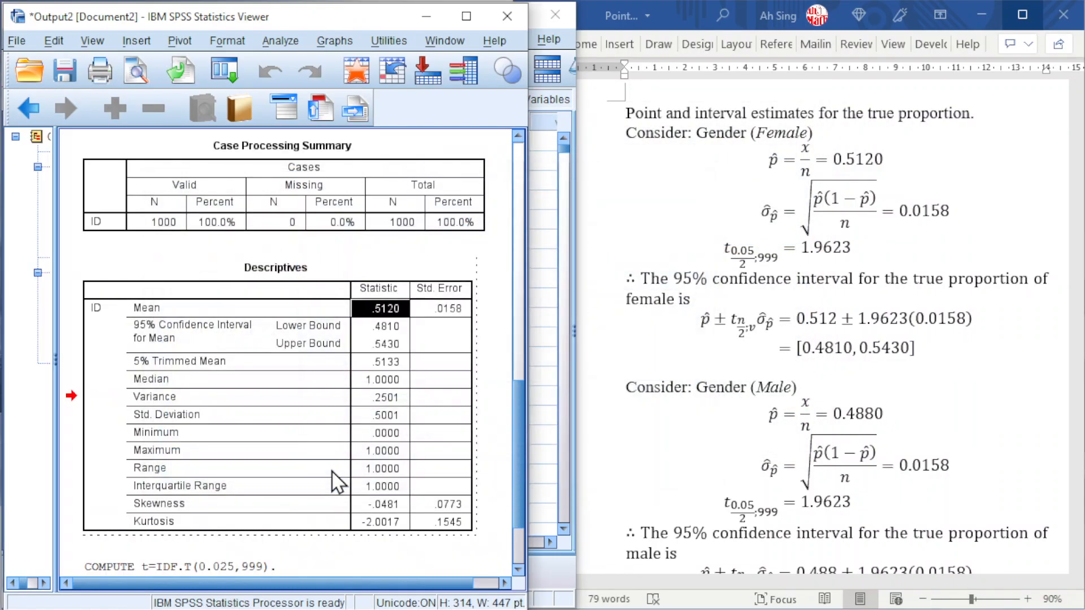
pyautogui.click(431, 20)
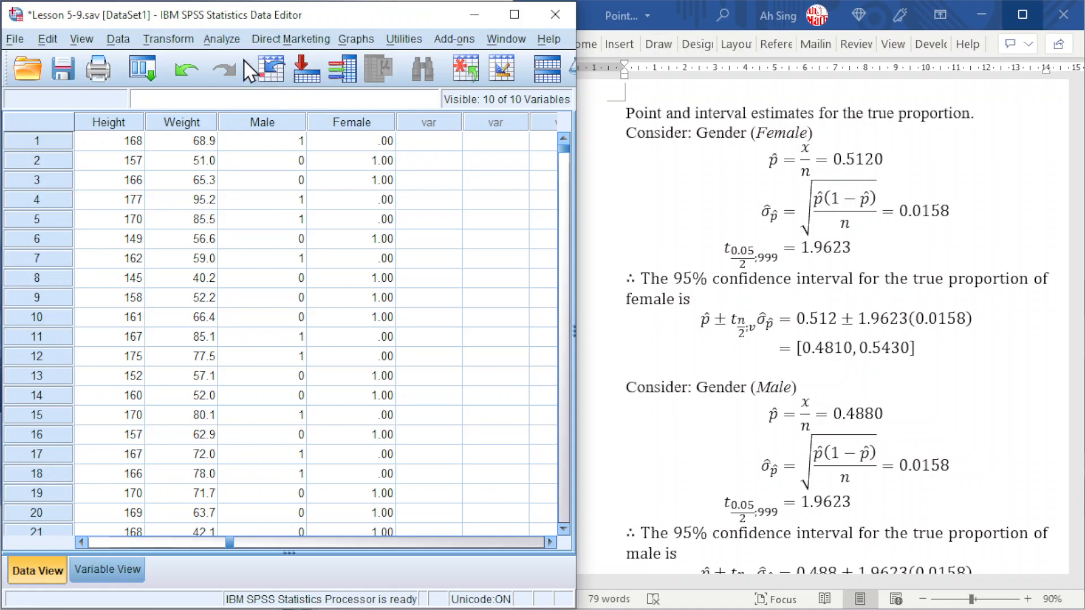
# Set up an Explore analysis with Male and Female as the dependent variables.
pyautogui.click(225, 40)
pyautogui.moveTo(243, 79)
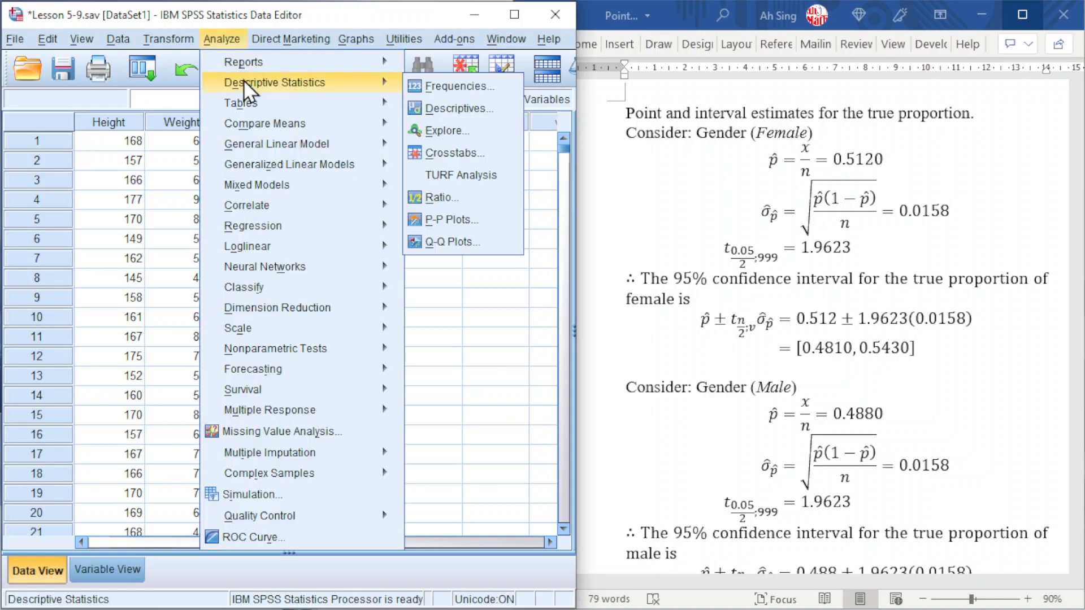
pyautogui.click(438, 131)
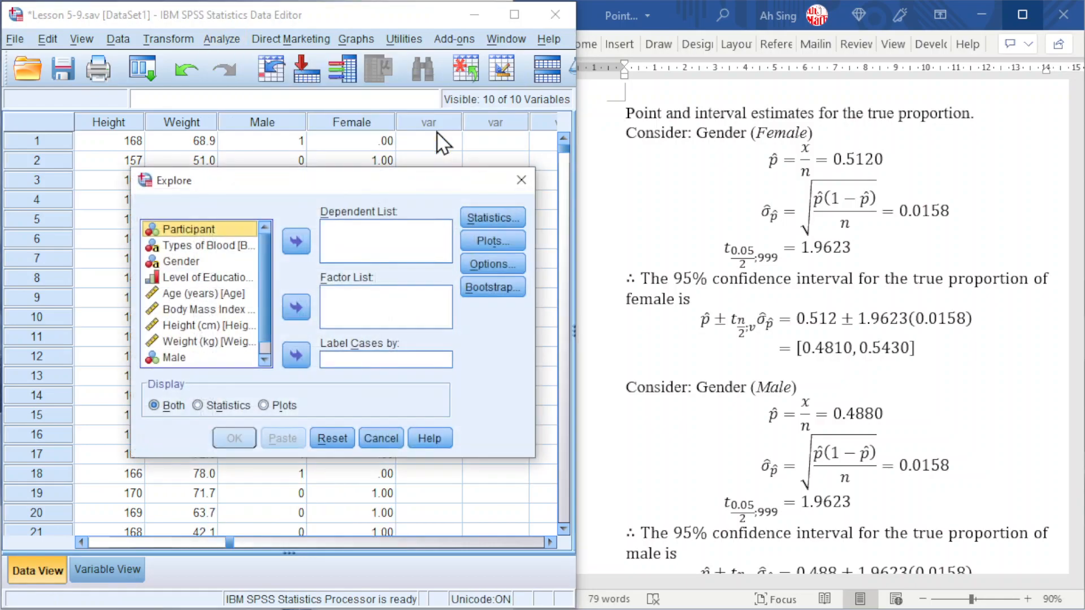
pyautogui.click(265, 359)
pyautogui.click(174, 345)
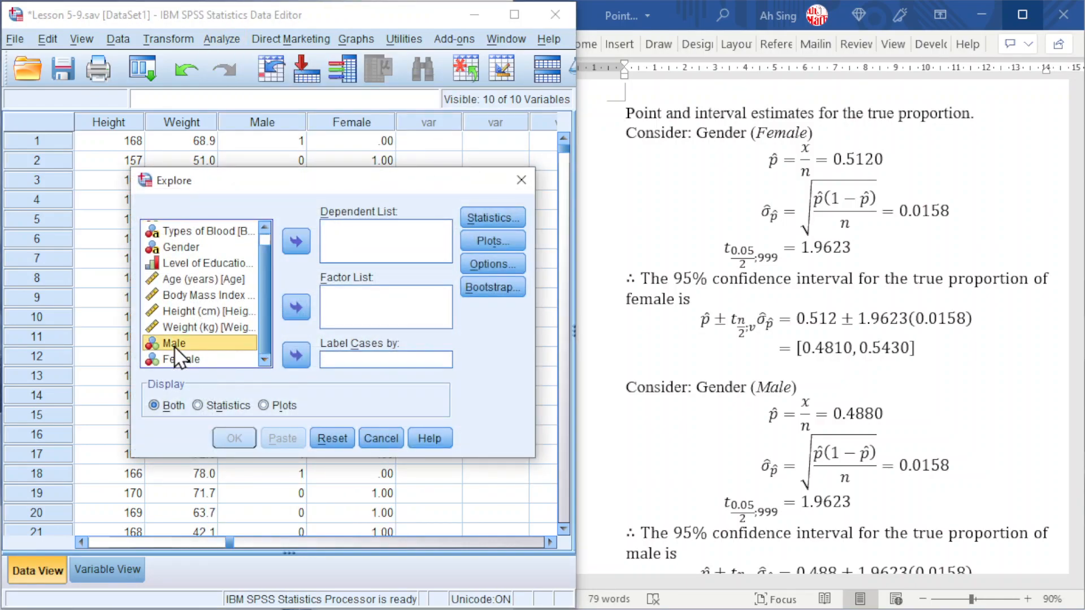
pyautogui.click(290, 242)
pyautogui.click(185, 355)
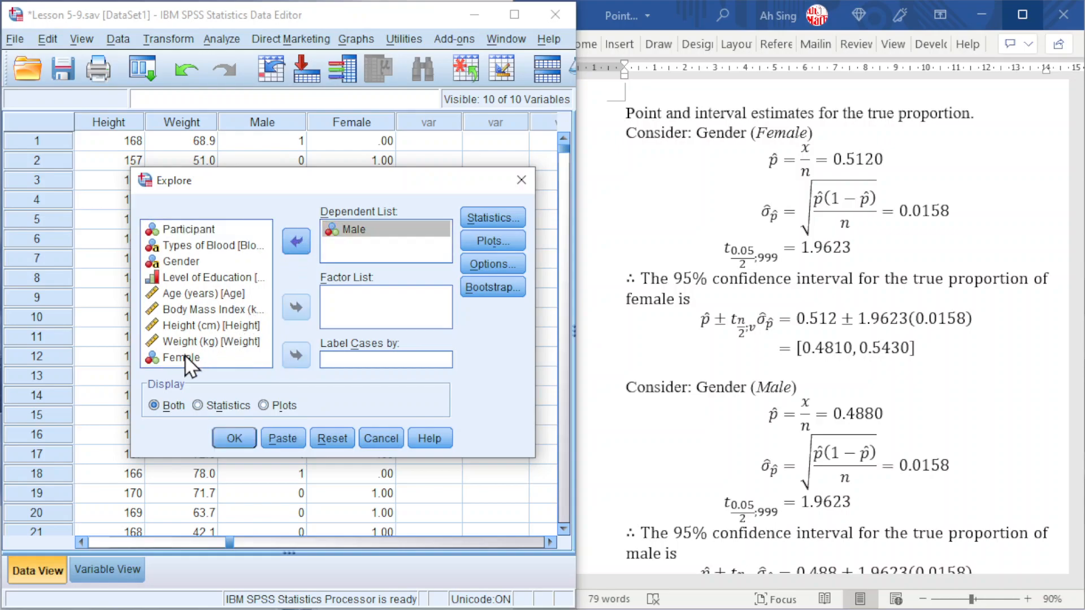
pyautogui.click(287, 243)
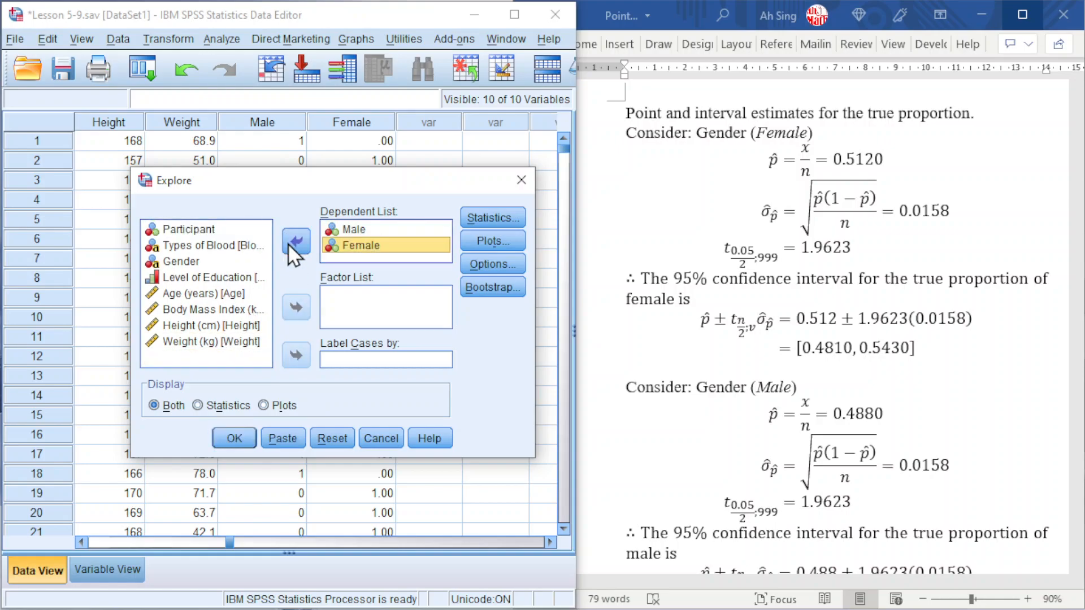
# Limit the Explore display to statistics, keep descriptives with a 95% confidence interval for the mean, and run the analysis.
pyautogui.click(202, 405)
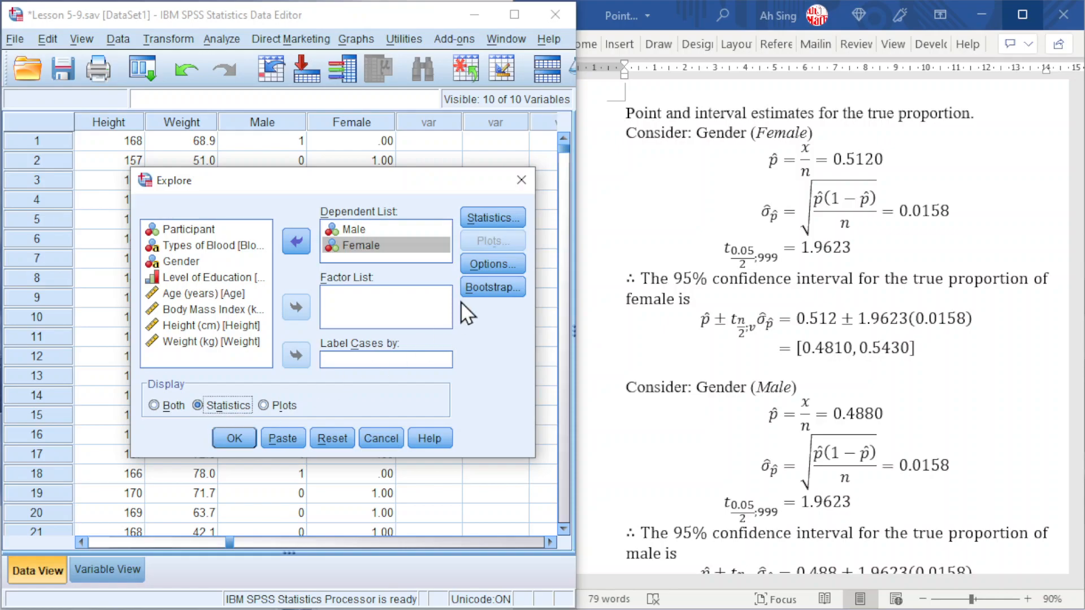
pyautogui.click(479, 218)
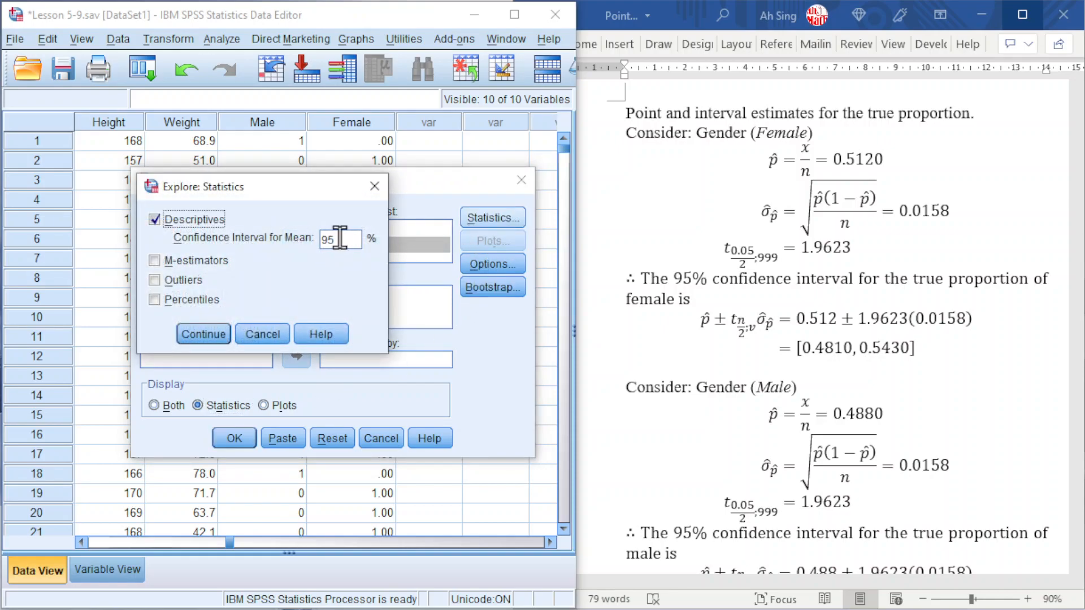
pyautogui.click(192, 334)
pyautogui.click(235, 440)
pyautogui.click(236, 442)
# Review the Explore results for Male and Female and open the Descriptives table for editing.
pyautogui.scroll(-5, 319, 388)
pyautogui.scroll(5, 319, 387)
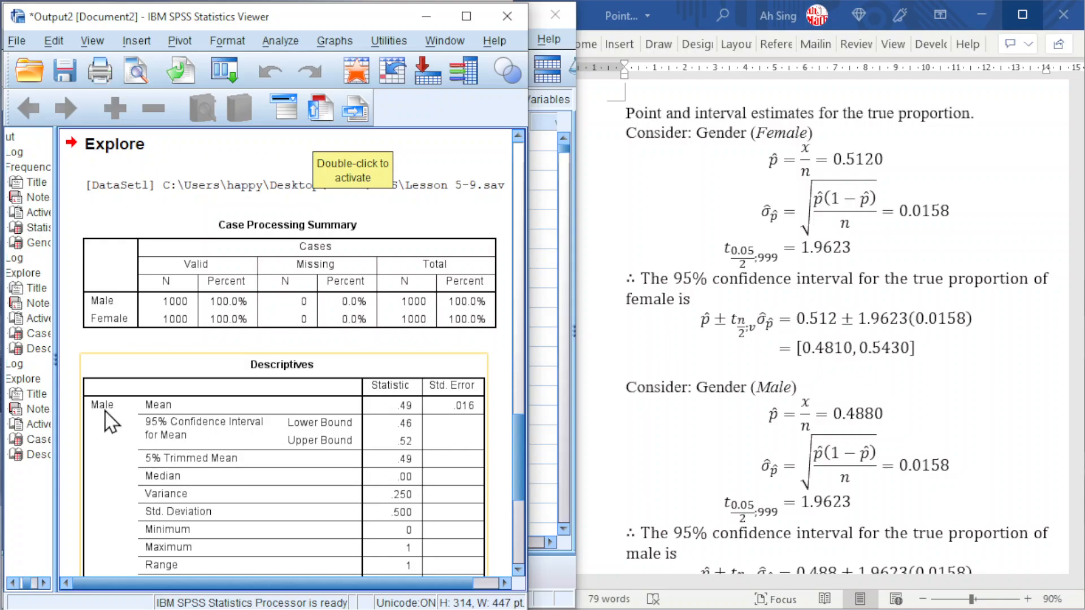
pyautogui.scroll(-5, 246, 390)
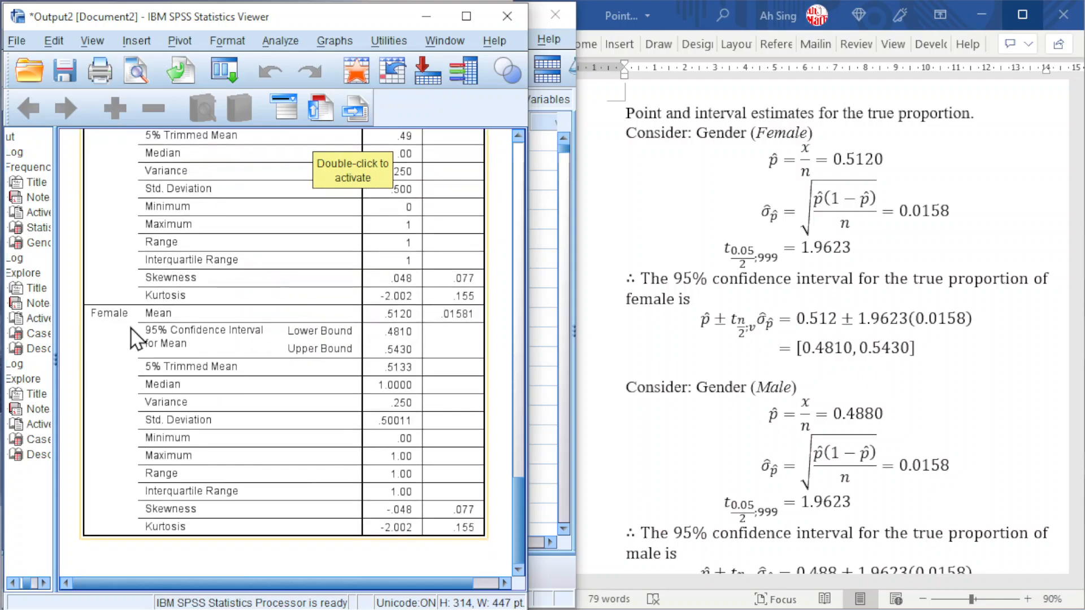
pyautogui.scroll(3, 135, 339)
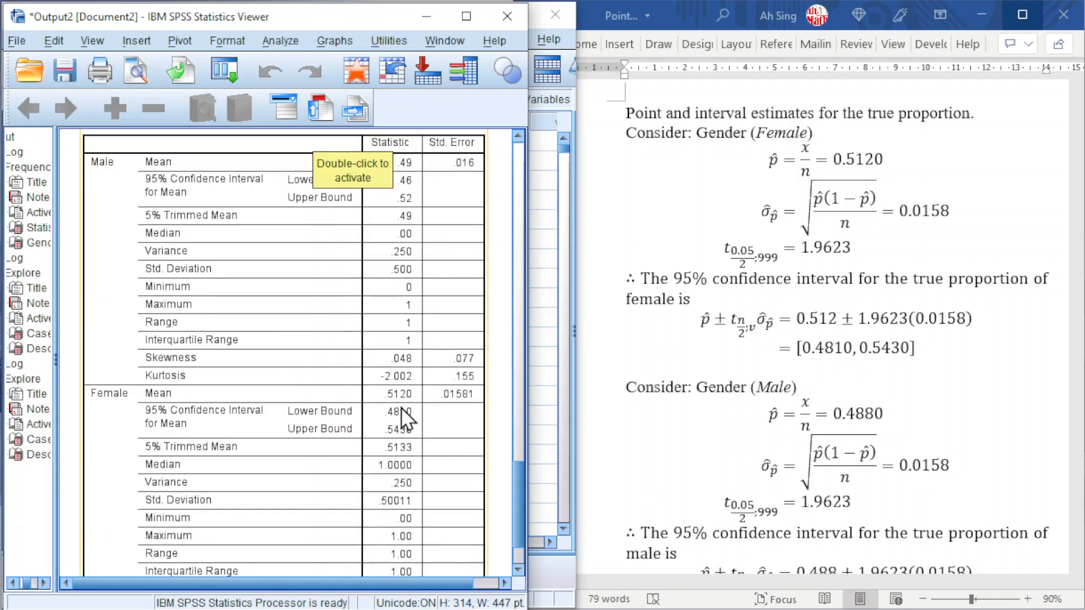
pyautogui.click(386, 430)
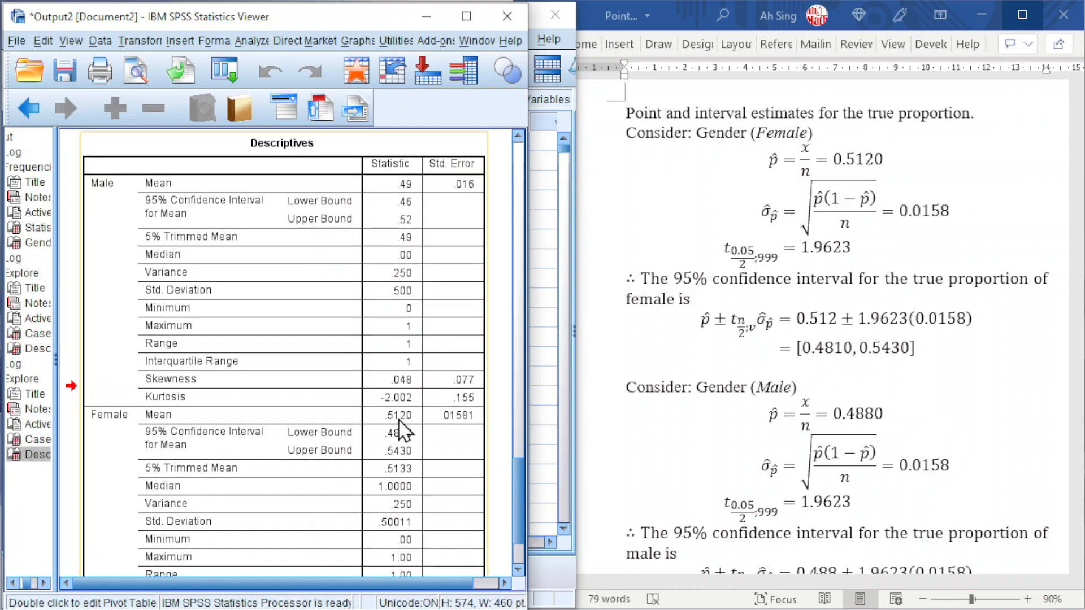